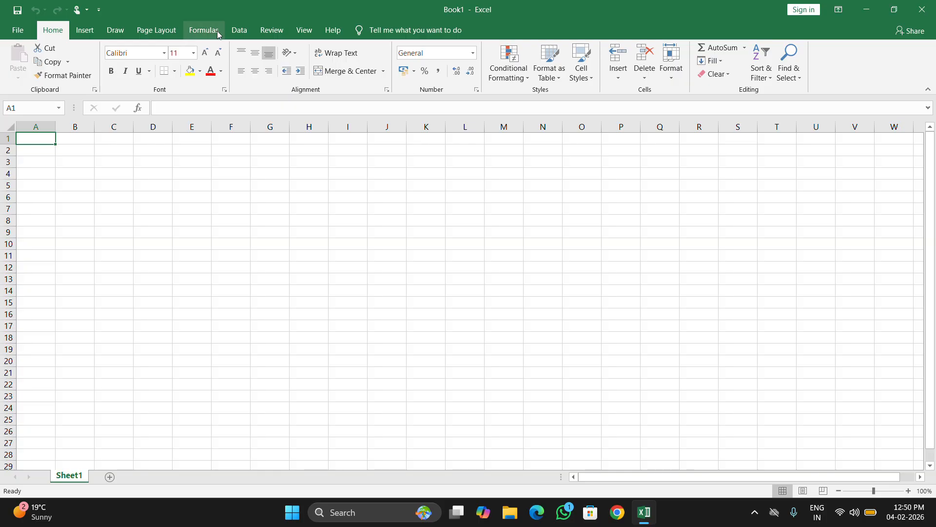
Open the recent workbook "Pivot Table Data" and look through the employee records on Sheet1.
{"action": "left_click", "coordinate": [237, 32]}
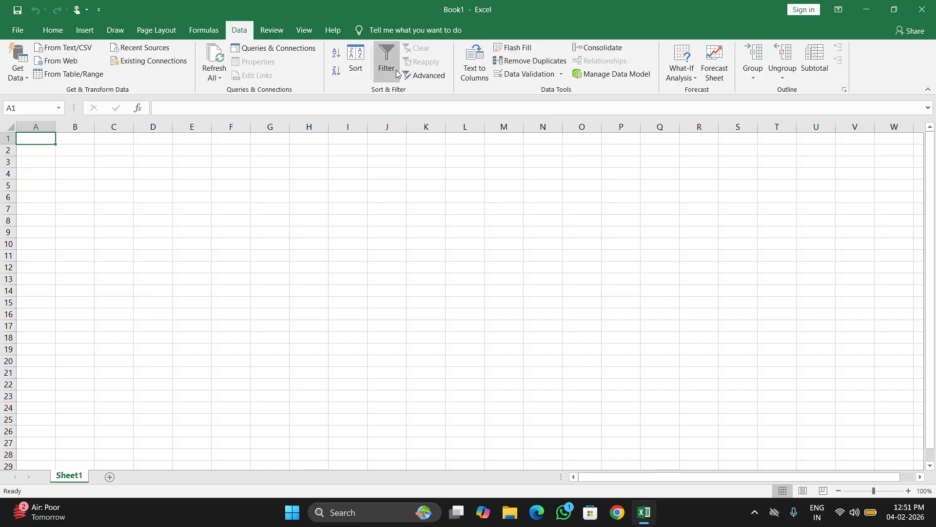
{"action": "left_click", "coordinate": [18, 30]}
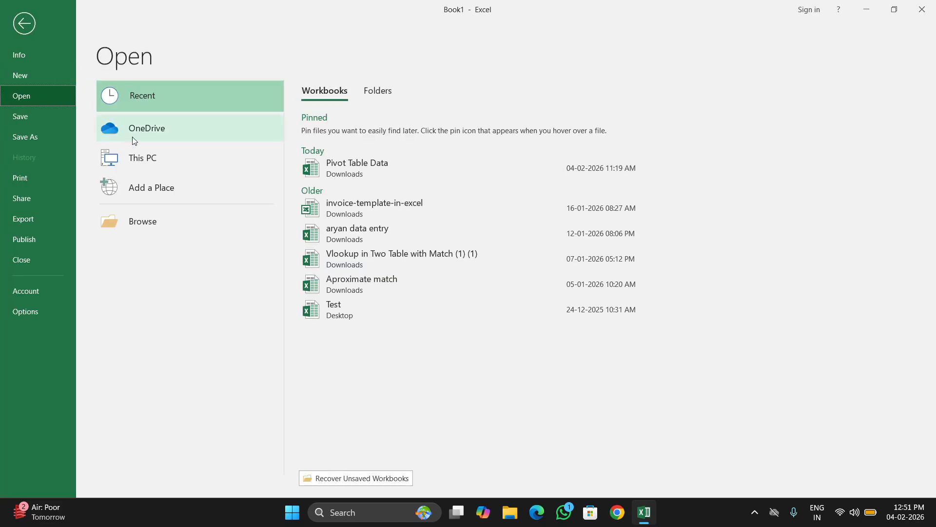
{"action": "left_click", "coordinate": [333, 168]}
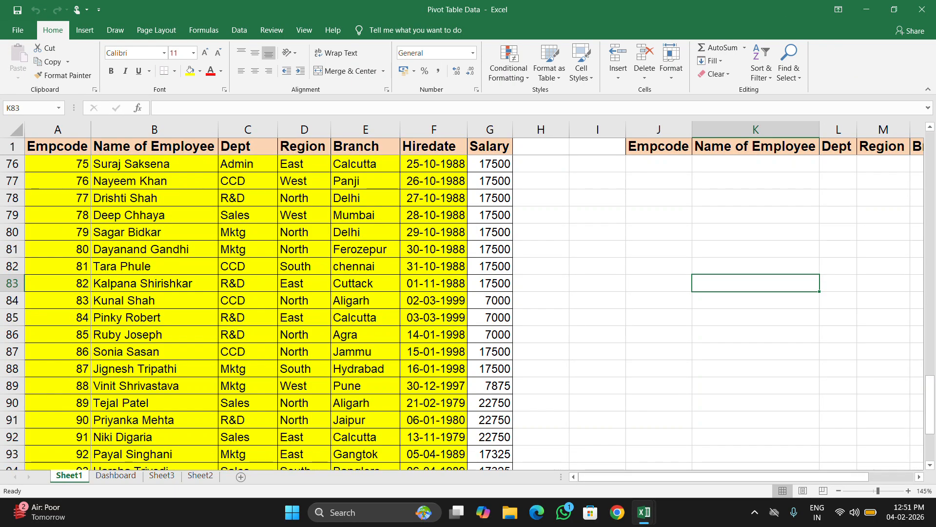
{"action": "scroll", "coordinate": [474, 313], "scroll_direction": "up", "scroll_amount": 20}
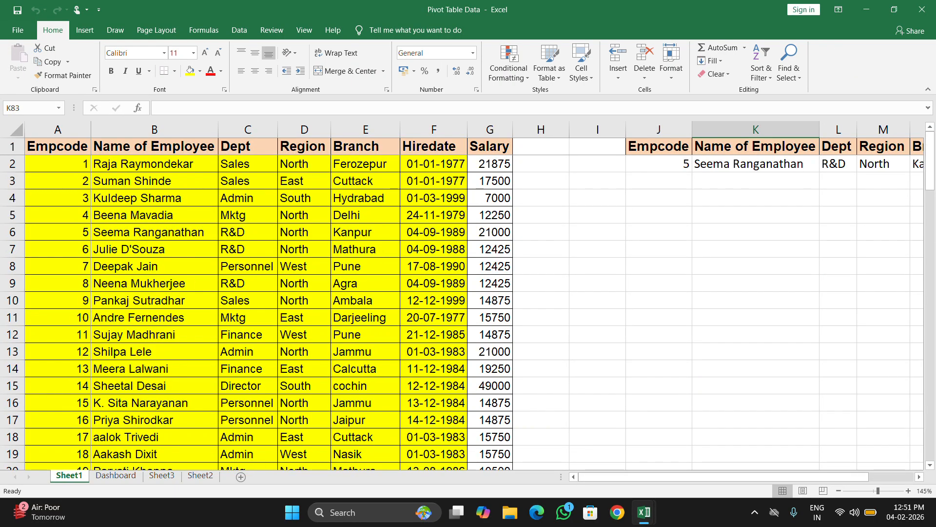
{"action": "left_click", "coordinate": [155, 198]}
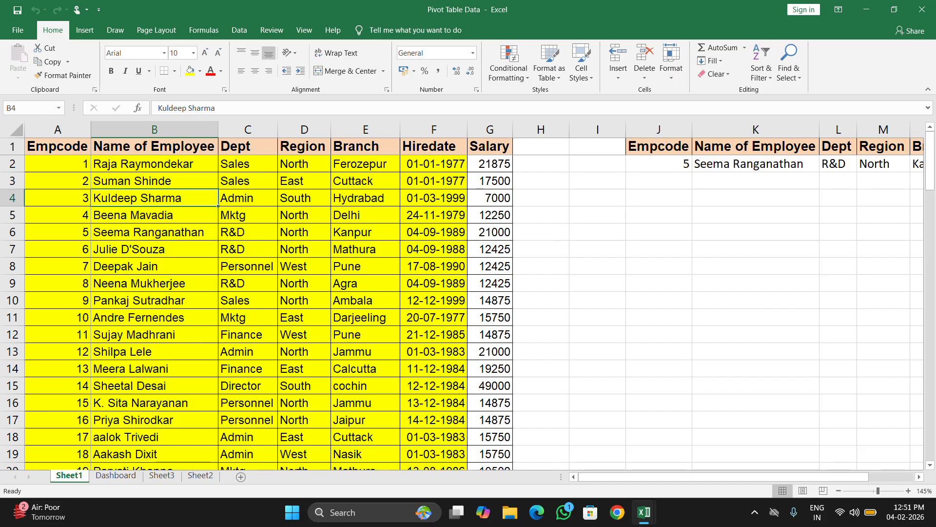
{"action": "scroll", "coordinate": [474, 312], "scroll_direction": "down", "scroll_amount": 20}
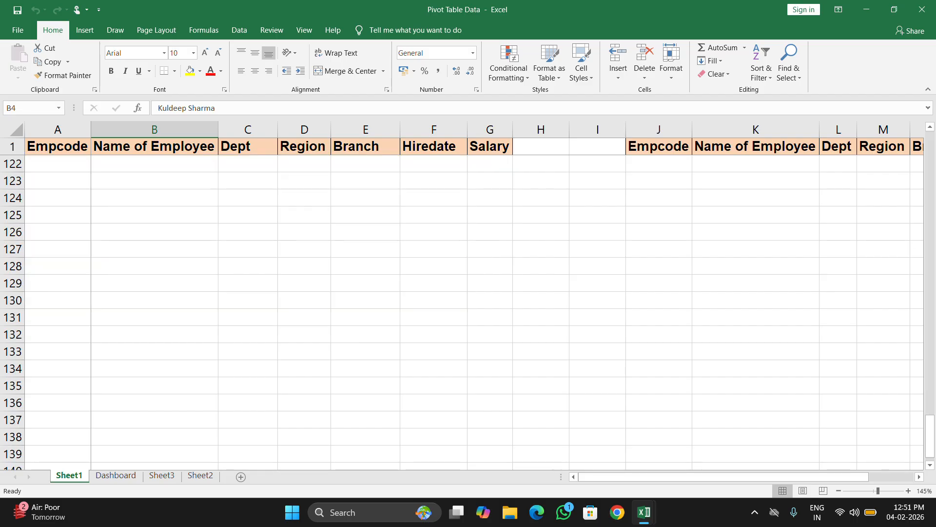
{"action": "scroll", "coordinate": [475, 312], "scroll_direction": "up", "scroll_amount": 20}
{"action": "scroll", "coordinate": [474, 312], "scroll_direction": "up", "scroll_amount": 20}
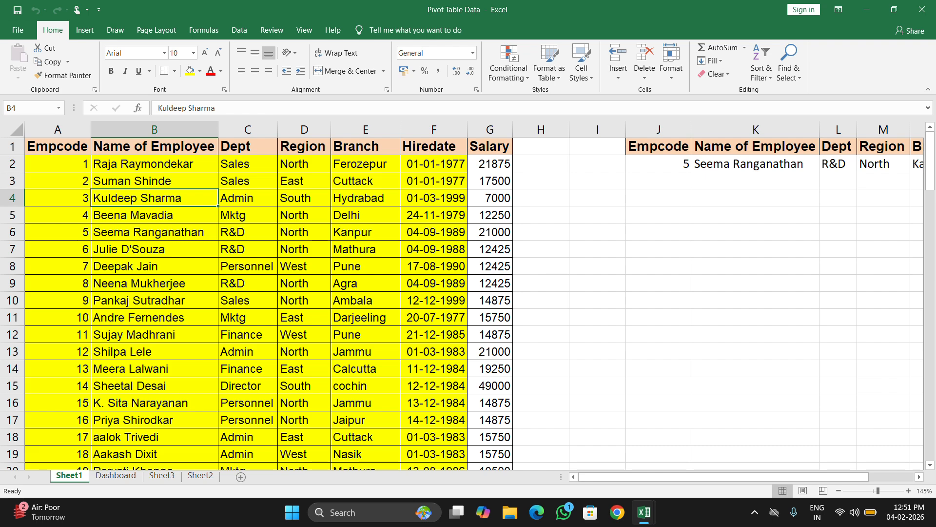
Turn on filtering for the employee table and show only the Admin department.
{"action": "left_click", "coordinate": [305, 147]}
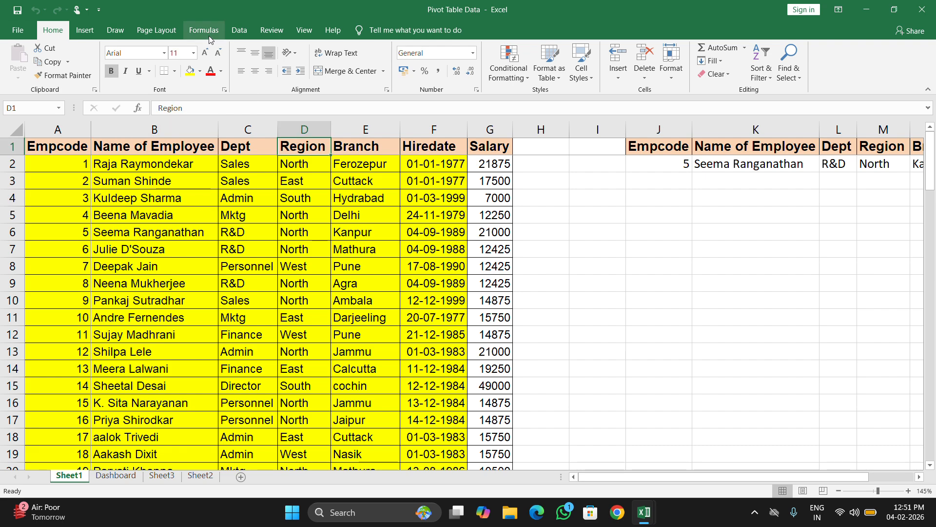
{"action": "left_click", "coordinate": [239, 30]}
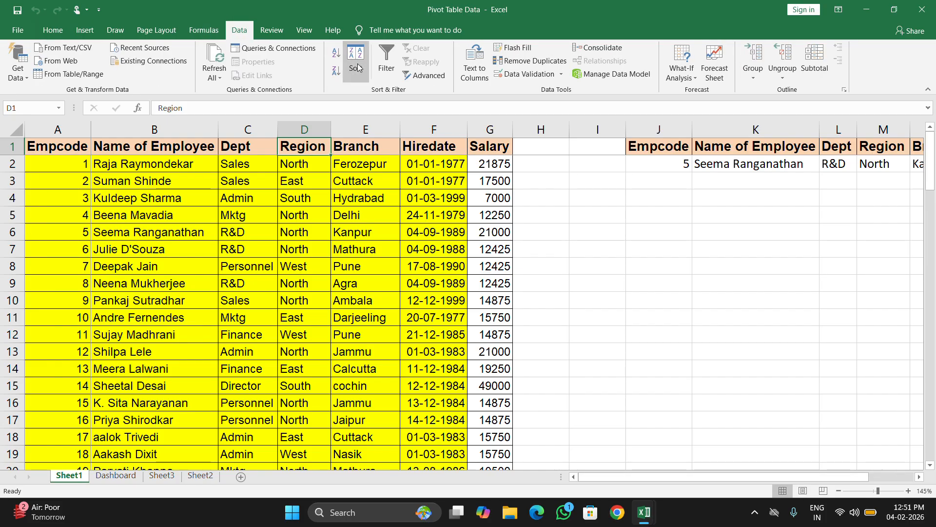
{"action": "left_click", "coordinate": [392, 62]}
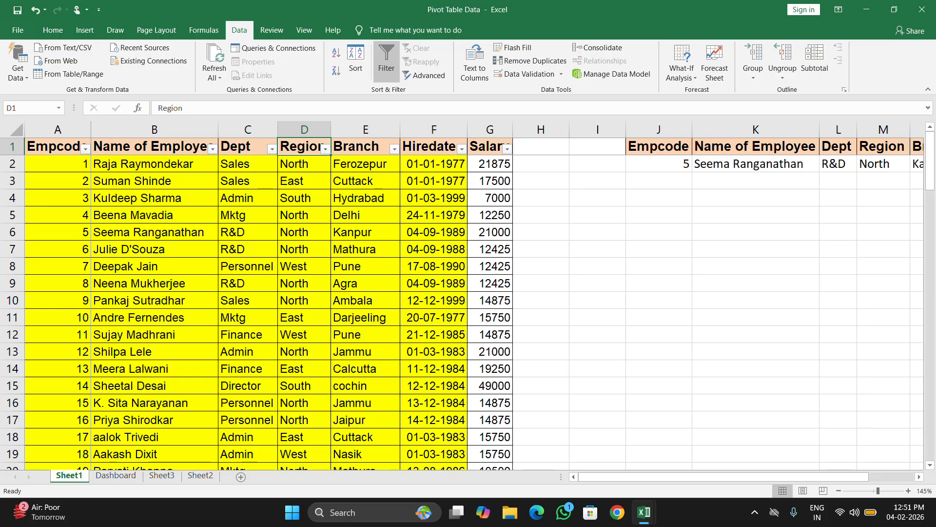
{"action": "left_click", "coordinate": [272, 148]}
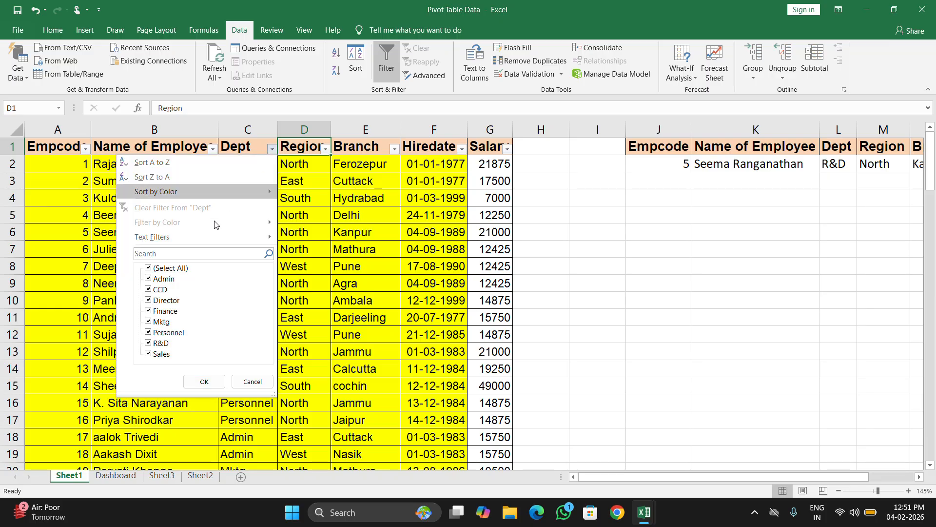
{"action": "left_click", "coordinate": [150, 271]}
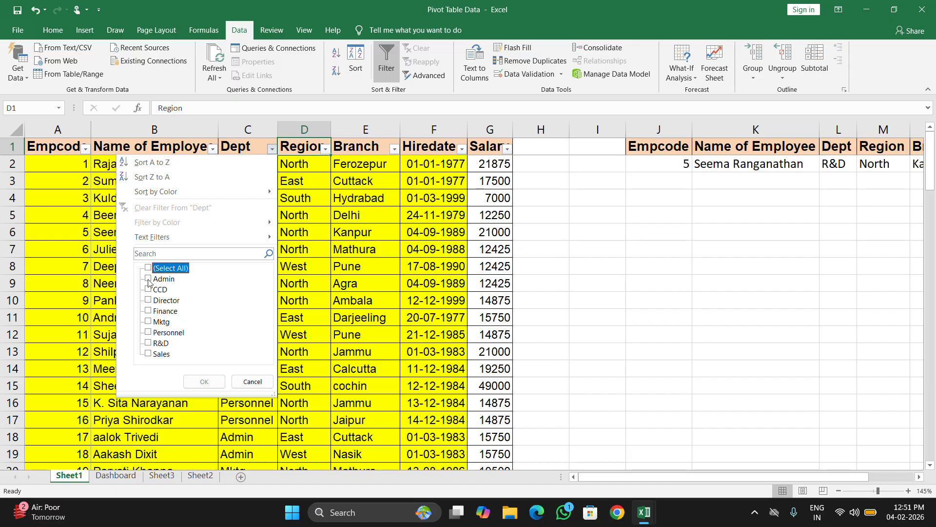
{"action": "left_click", "coordinate": [149, 280]}
{"action": "left_click", "coordinate": [191, 377]}
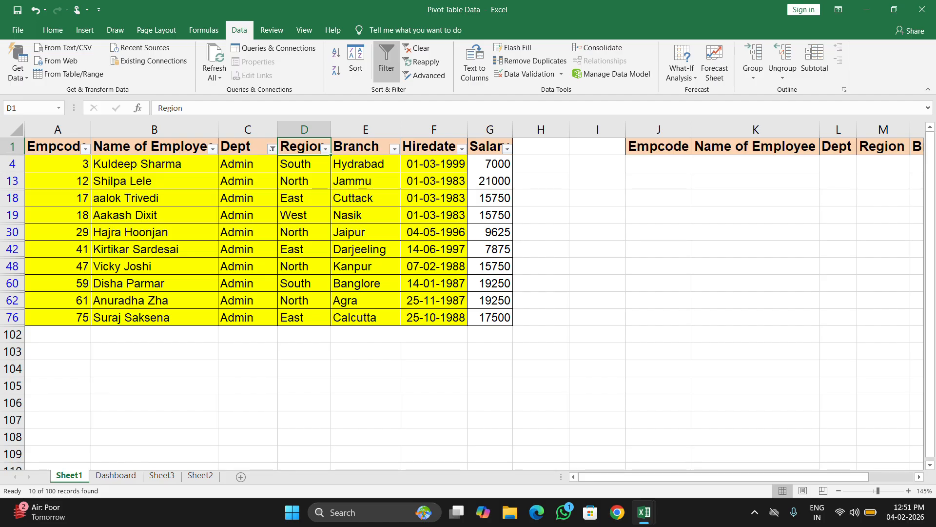
Clear the department filter and turn filtering off for the employee table.
{"action": "left_click", "coordinate": [422, 48]}
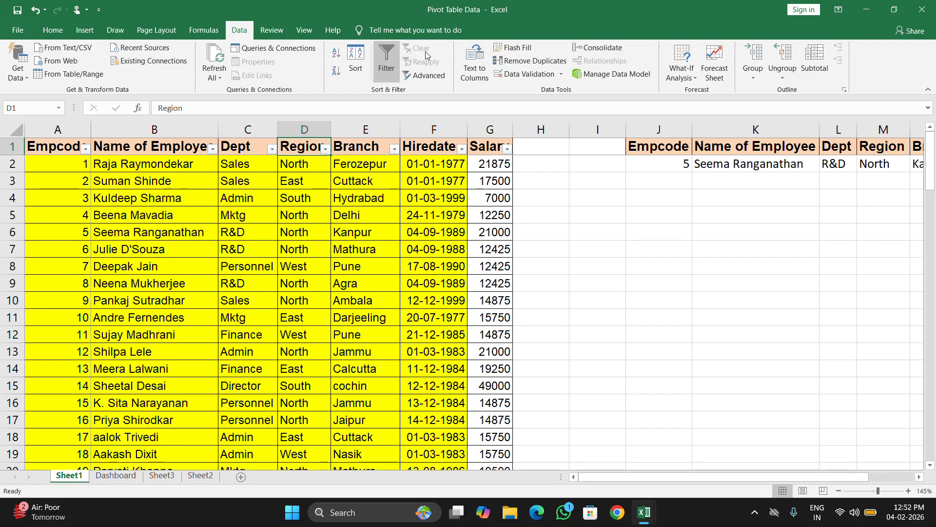
{"action": "left_click", "coordinate": [393, 68]}
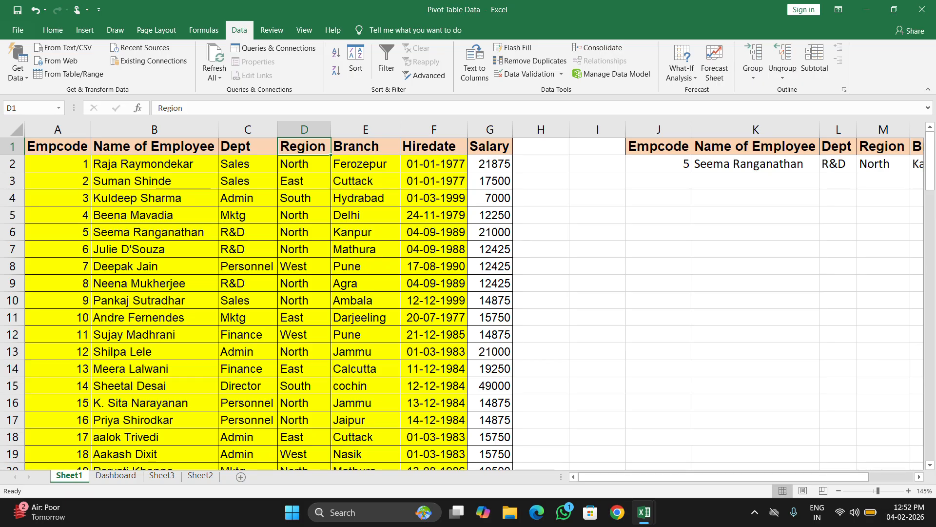
{"action": "left_click", "coordinate": [304, 232]}
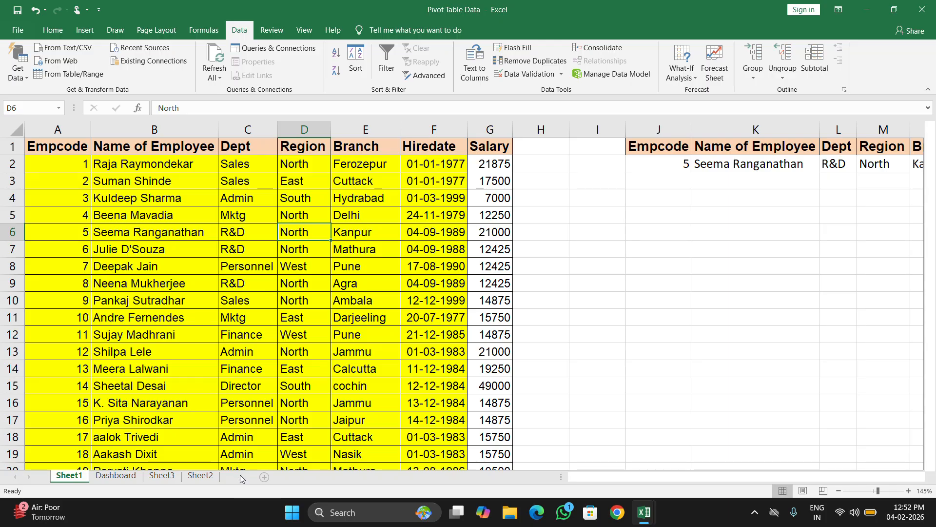
Add a blank worksheet, and copy the Region header with its North entry from Sheet1 D1:D2 to Sheet2 cell F1.
{"action": "left_click", "coordinate": [240, 477]}
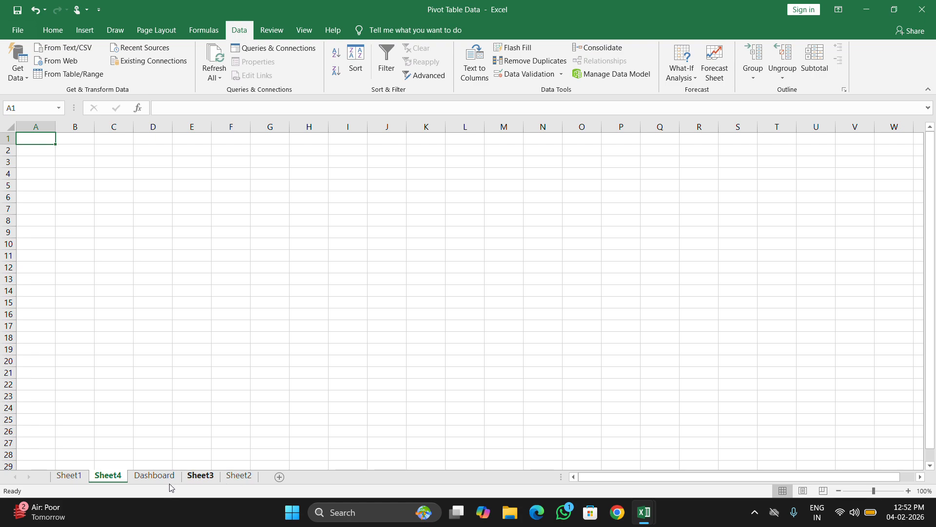
{"action": "left_click", "coordinate": [81, 478]}
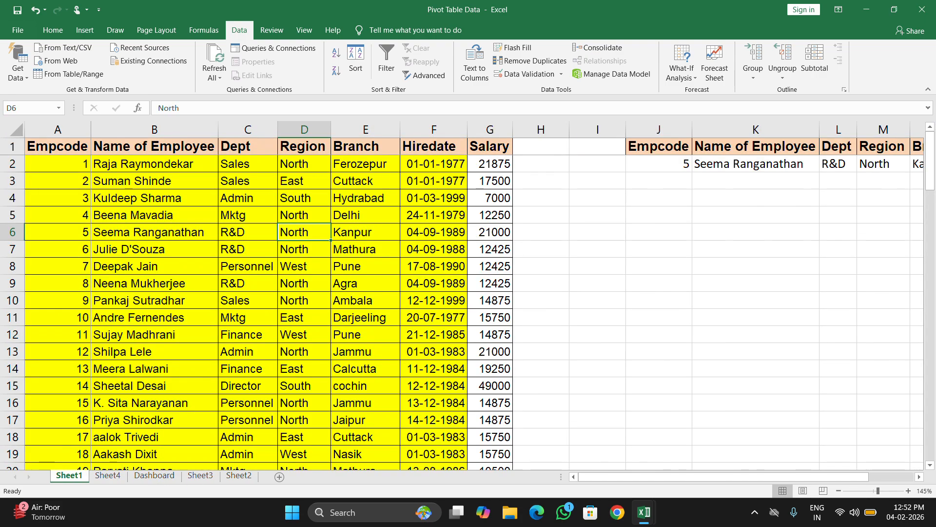
{"action": "left_click_drag", "start_coordinate": [302, 147], "coordinate": [339, 180]}
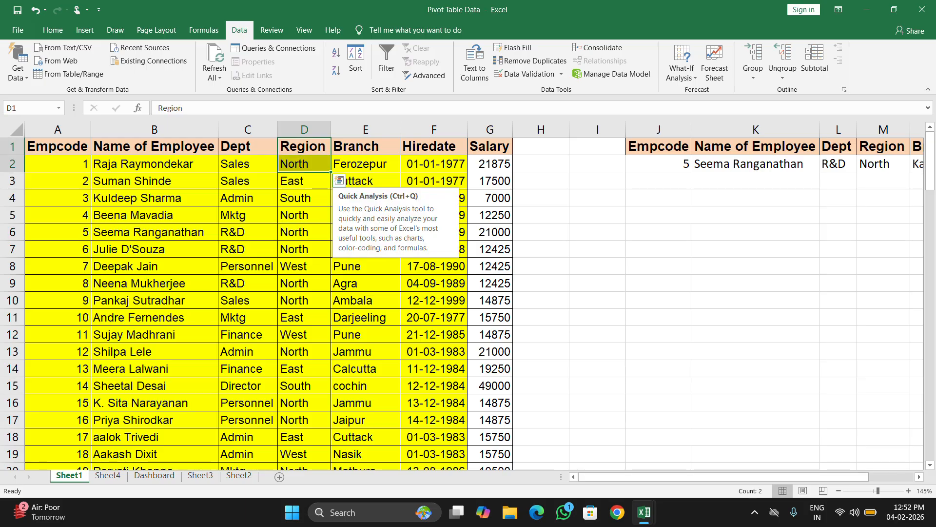
{"action": "key", "text": "ctrl+c"}
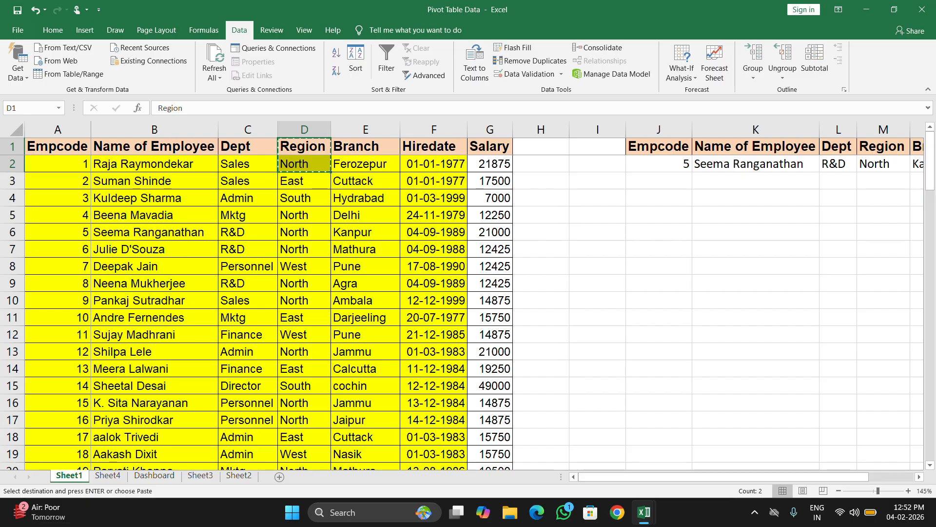
{"action": "left_click", "coordinate": [236, 474]}
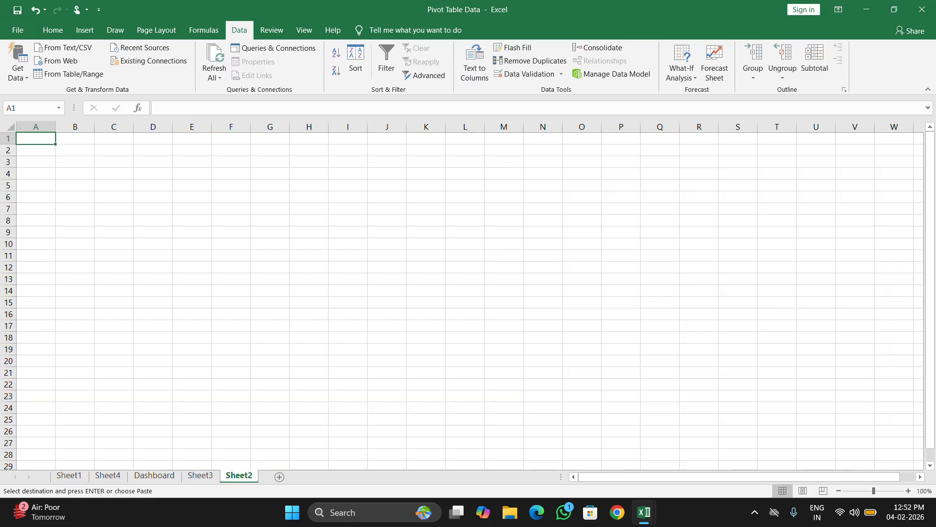
{"action": "left_click", "coordinate": [230, 139]}
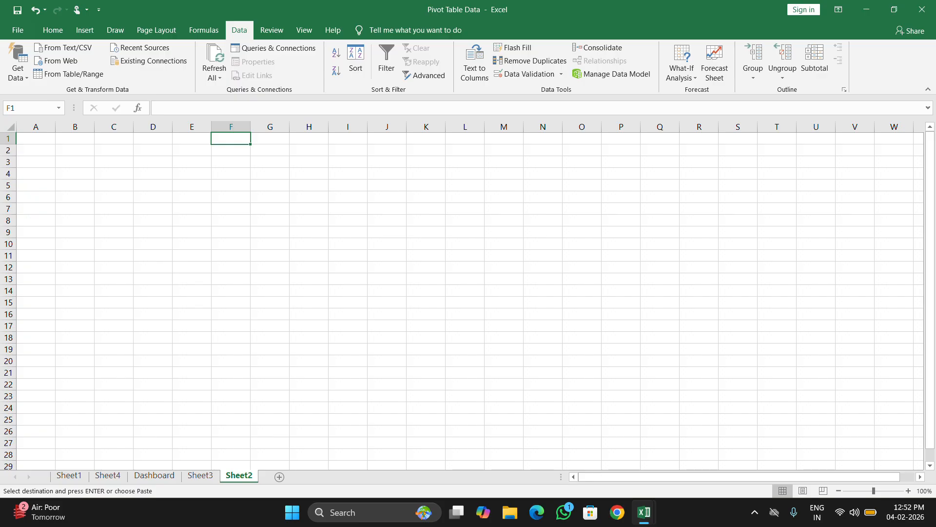
{"action": "key", "text": "ctrl+v"}
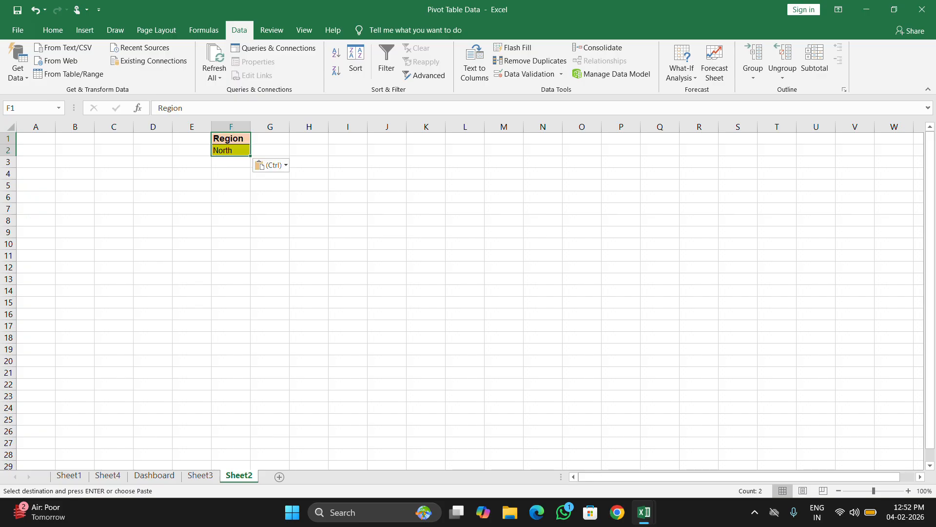
Start an Advanced Filter on Sheet2 with list range Sheet1!$A$1:$G$101 and criteria range Sheet2!$F$1:$F$2.
{"action": "left_click", "coordinate": [74, 173]}
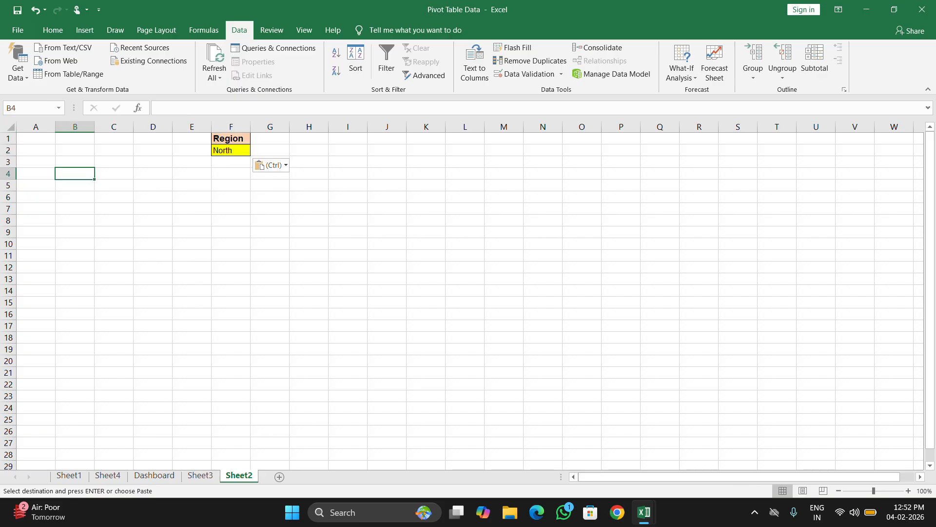
{"action": "left_click", "coordinate": [422, 76]}
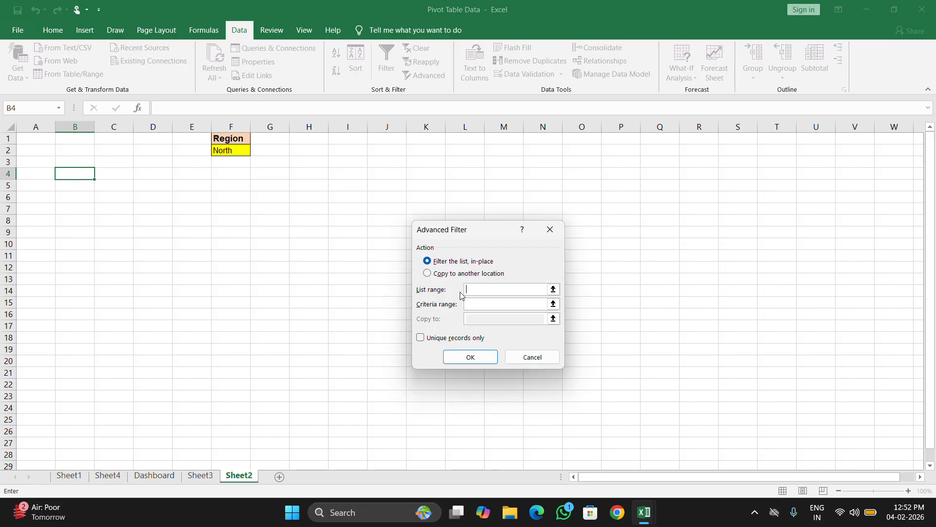
{"action": "left_click", "coordinate": [69, 476]}
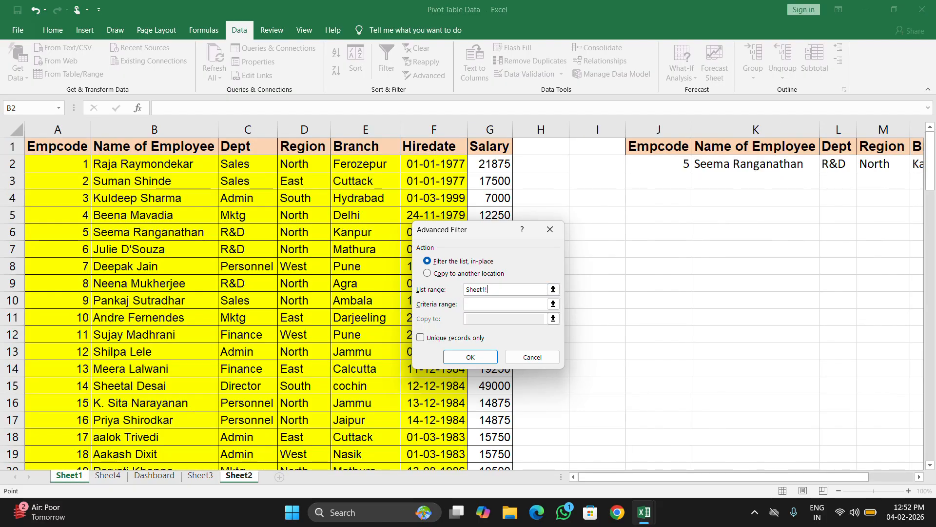
{"action": "left_click_drag", "start_coordinate": [54, 147], "coordinate": [512, 411]}
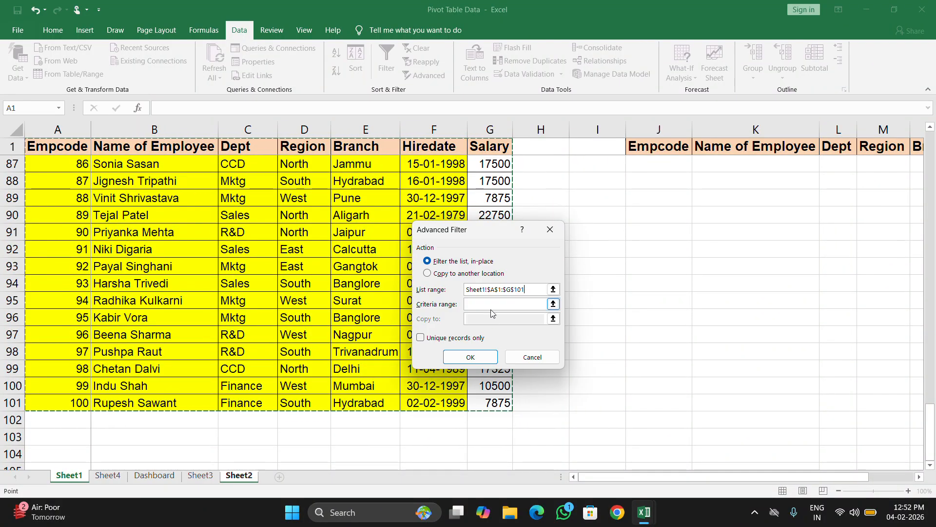
{"action": "key", "text": "Tab"}
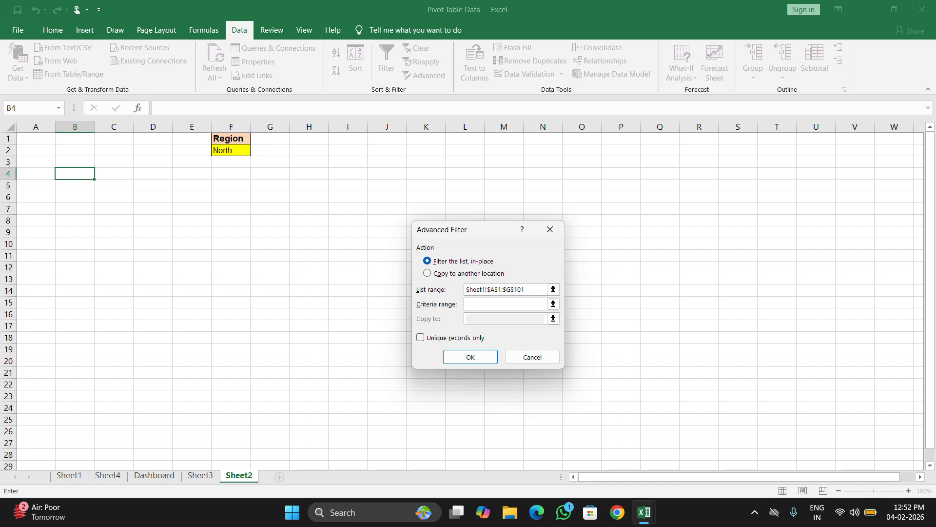
{"action": "left_click_drag", "start_coordinate": [229, 138], "coordinate": [241, 152]}
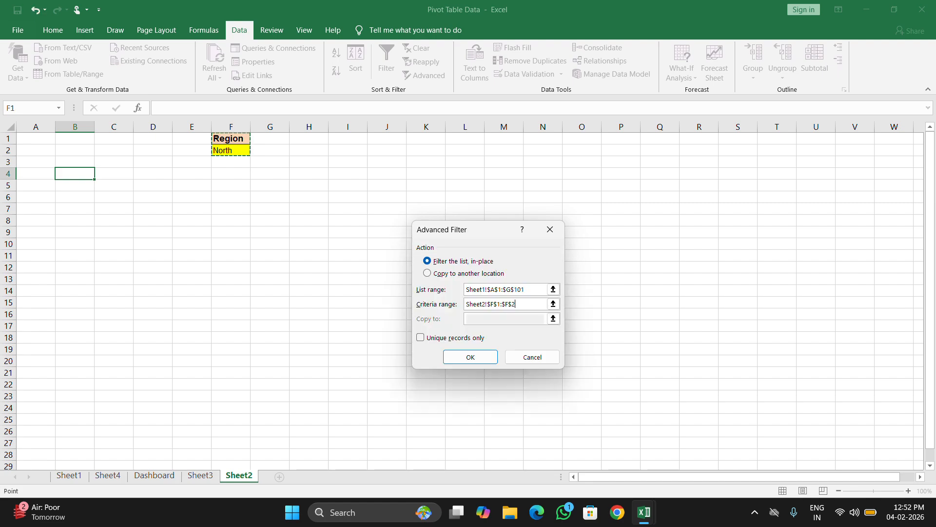
Set the Advanced Filter to copy to another location, Sheet2 cell B4, and run it.
{"action": "left_click", "coordinate": [434, 273]}
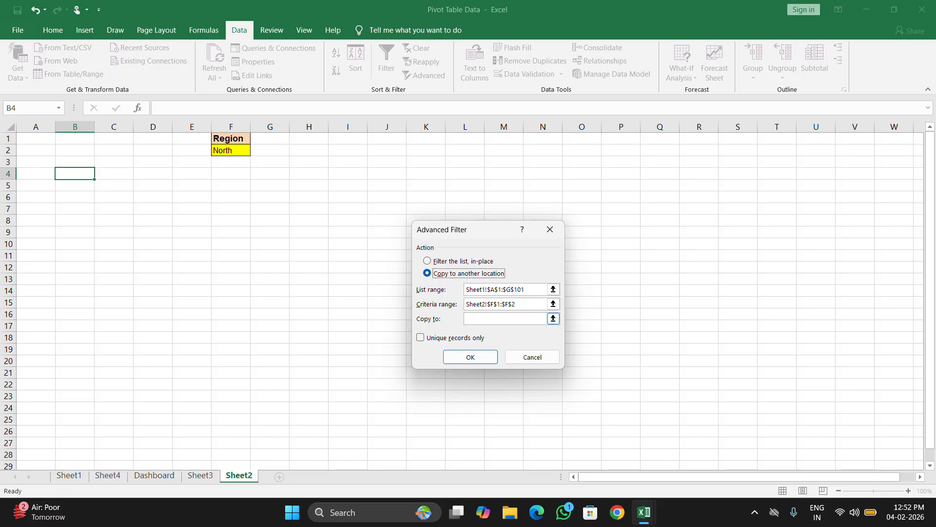
{"action": "left_click", "coordinate": [468, 318]}
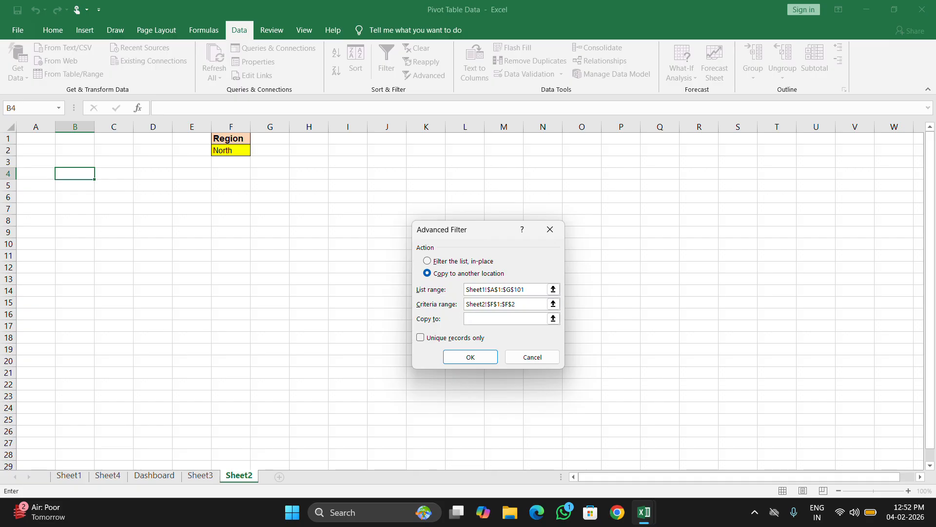
{"action": "left_click", "coordinate": [74, 174]}
{"action": "left_click", "coordinate": [451, 357]}
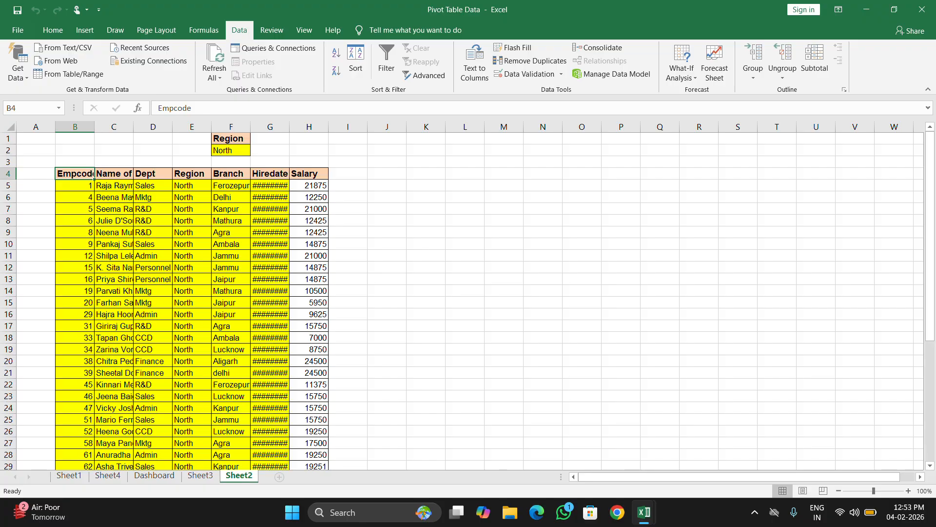
Autofit the widths of the Hiredate and Region columns in the extracted table on Sheet2.
{"action": "double_click", "coordinate": [290, 126]}
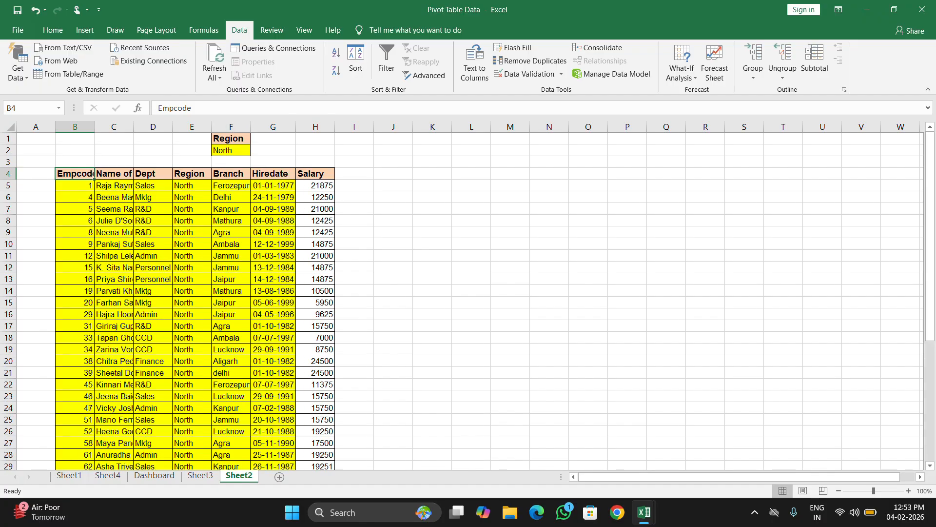
{"action": "double_click", "coordinate": [212, 127]}
{"action": "left_click", "coordinate": [388, 279]}
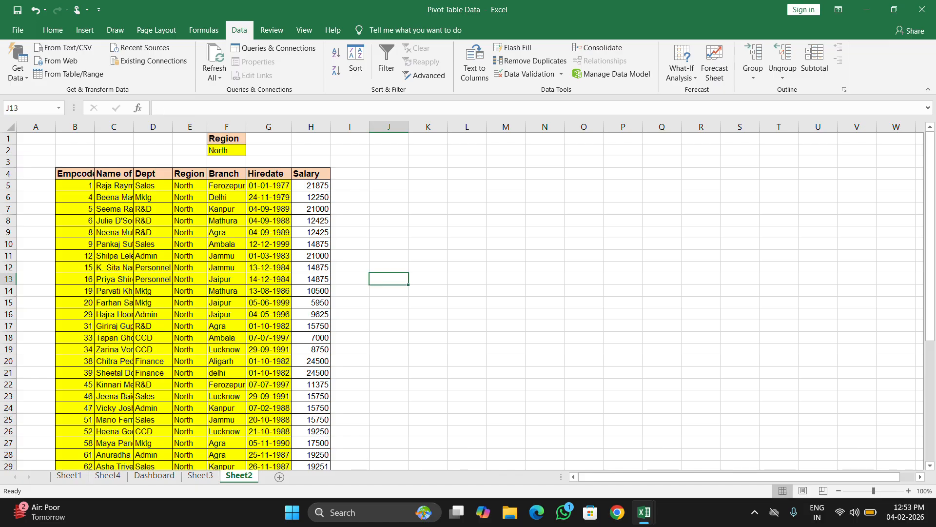
{"action": "scroll", "coordinate": [468, 300], "scroll_direction": "down", "scroll_amount": 20}
{"action": "scroll", "coordinate": [469, 300], "scroll_direction": "up", "scroll_amount": 20}
{"action": "left_click", "coordinate": [467, 174]}
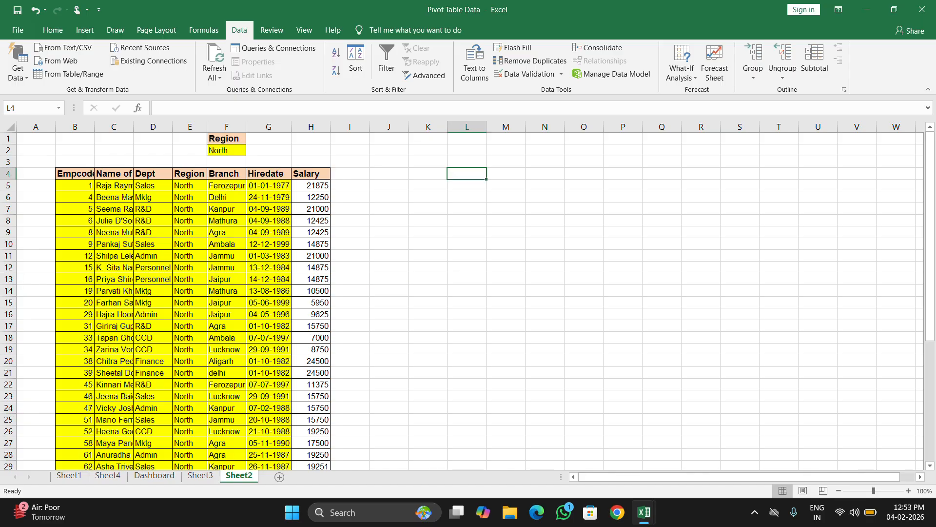
{"action": "left_click", "coordinate": [427, 174]}
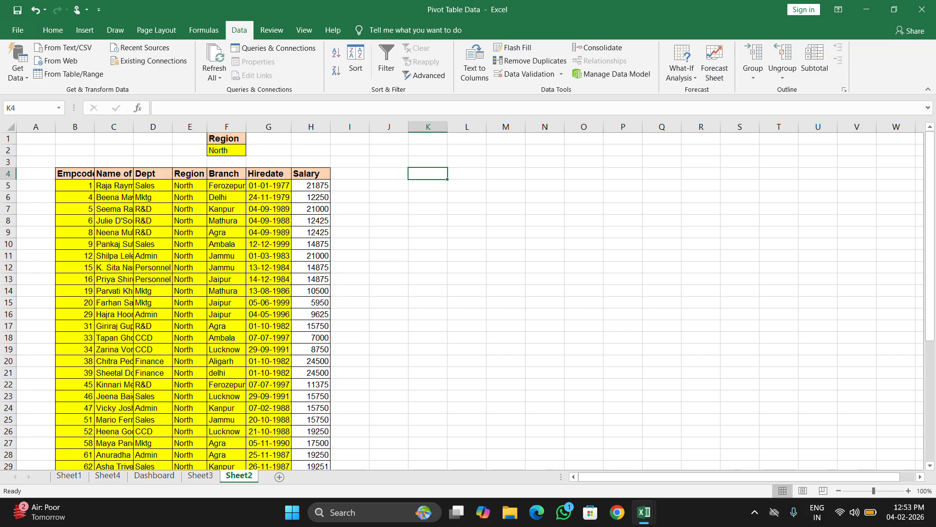
Enter a sample first name in cell K4 and a surname in L4 on Sheet2.
{"action": "type", "text": "R"}
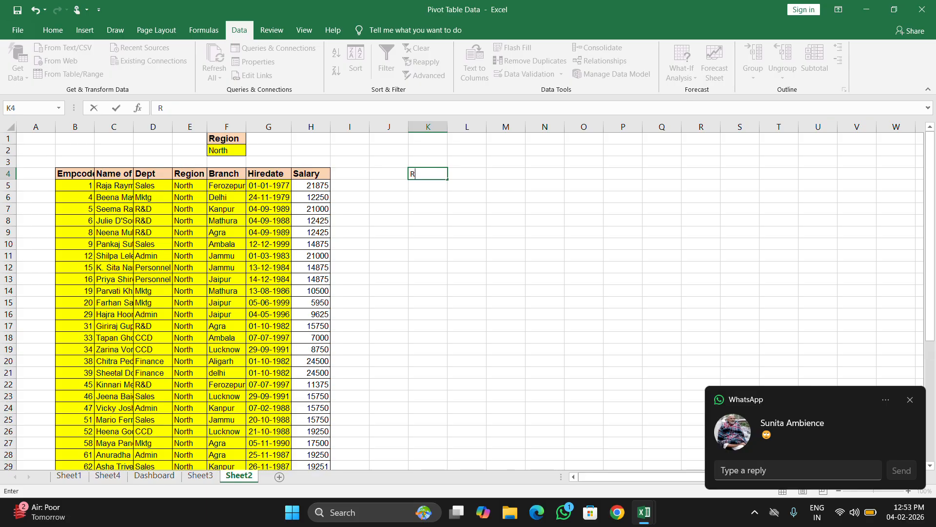
{"action": "type", "text": "am"}
{"action": "left_click", "coordinate": [911, 400]}
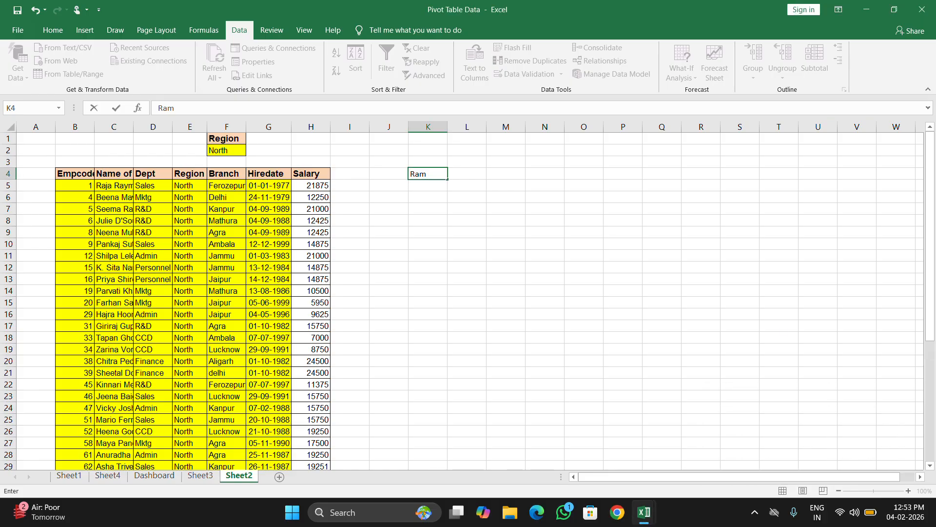
{"action": "key", "text": "Tab"}
{"action": "type", "text": "Kumat"}
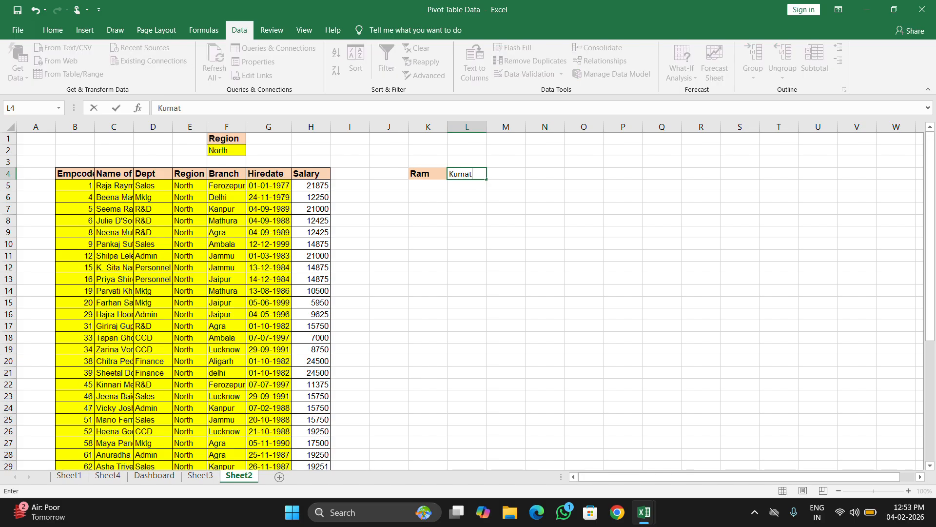
{"action": "key", "text": "BackSpace"}
{"action": "left_click", "coordinate": [467, 208]}
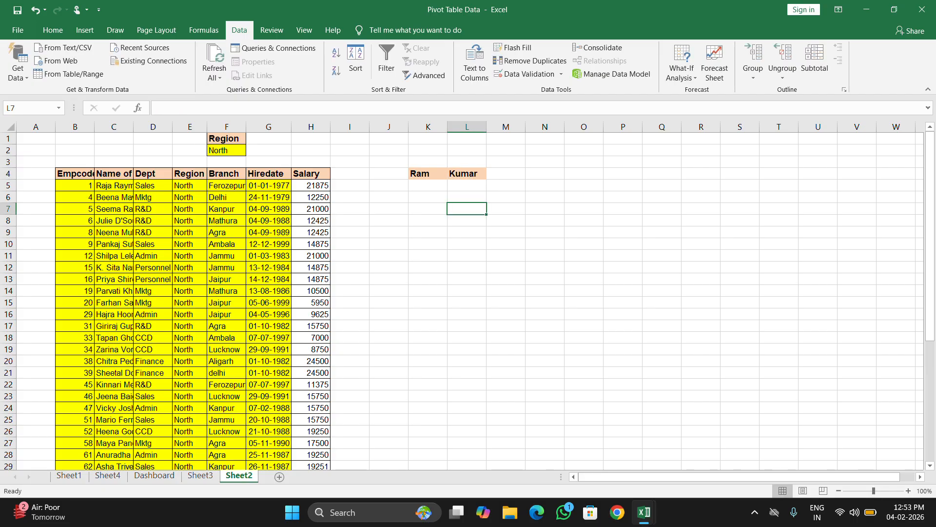
Widen column M to about double, and join the names with a space in M4 using =CONCAT(K4," ",L4).
{"action": "left_click", "coordinate": [506, 174]}
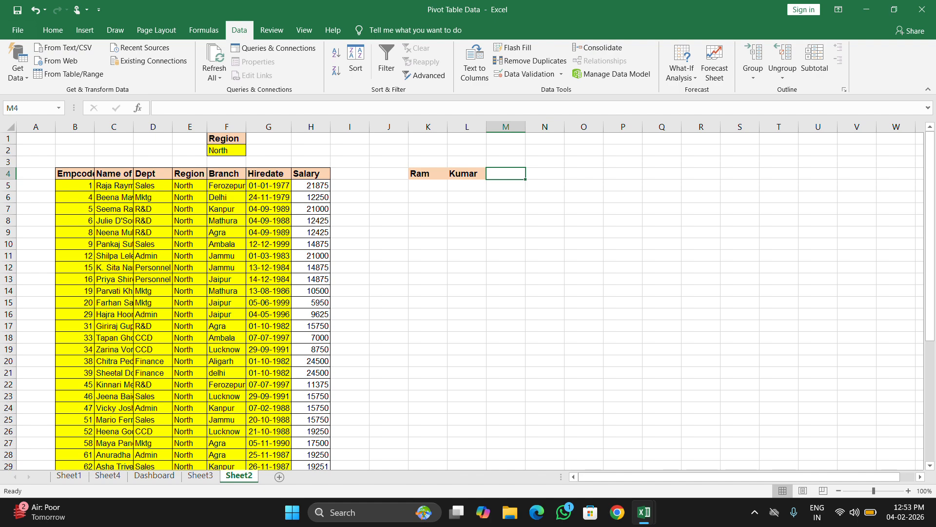
{"action": "left_click_drag", "start_coordinate": [526, 126], "coordinate": [565, 127]}
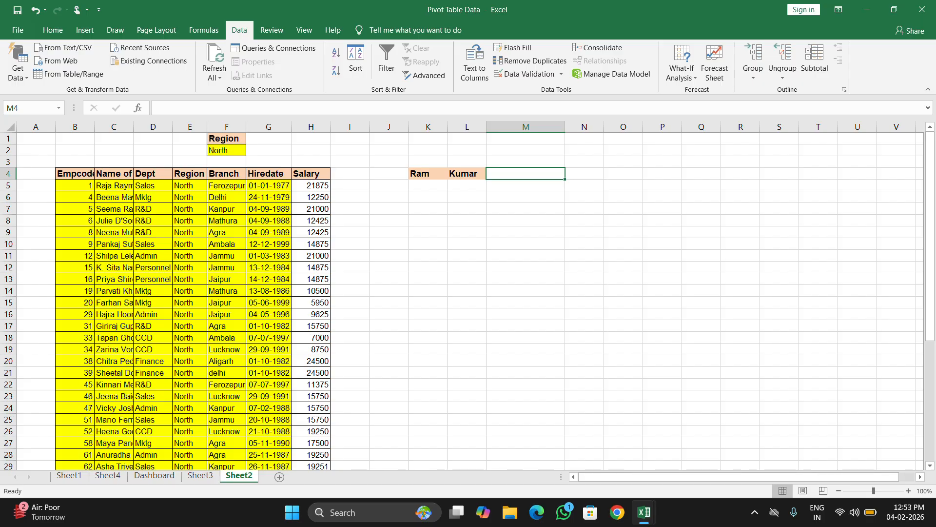
{"action": "type", "text": "=con"}
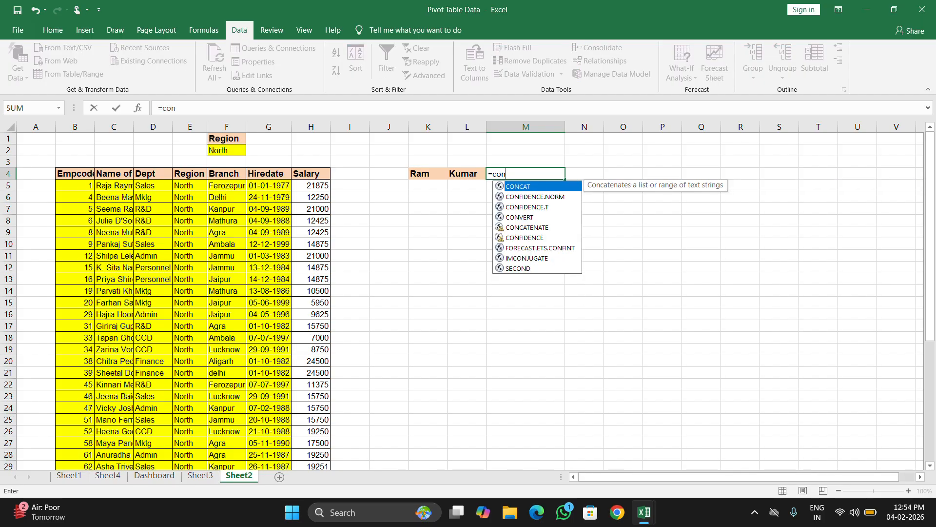
{"action": "key", "text": "Tab"}
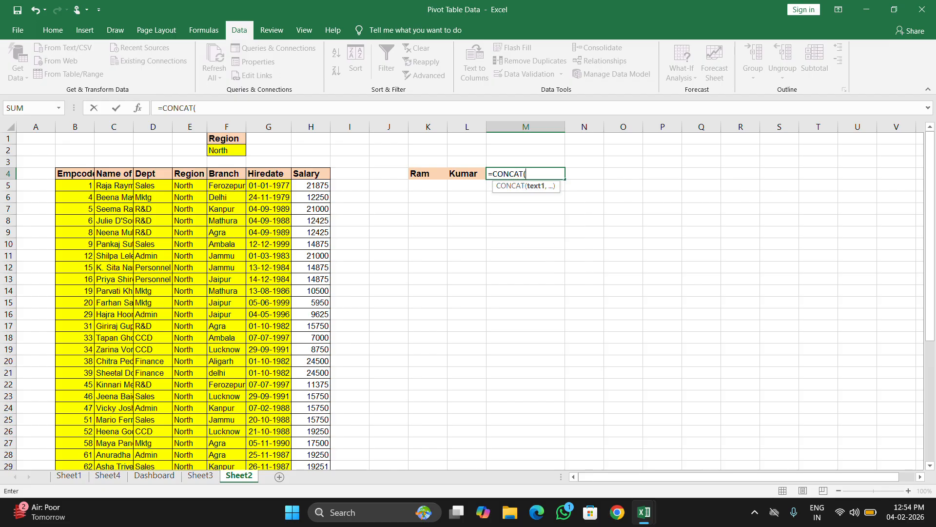
{"action": "left_click", "coordinate": [428, 174]}
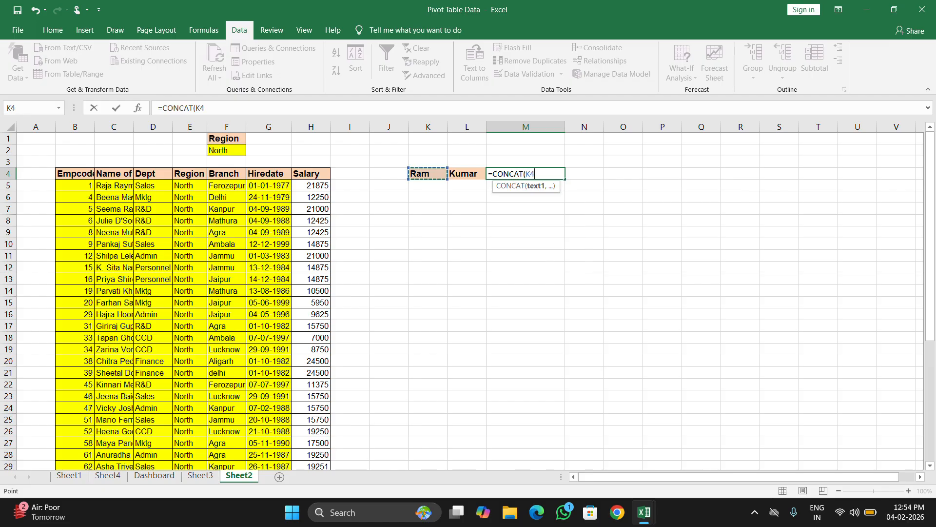
{"action": "type", "text": ",\""}
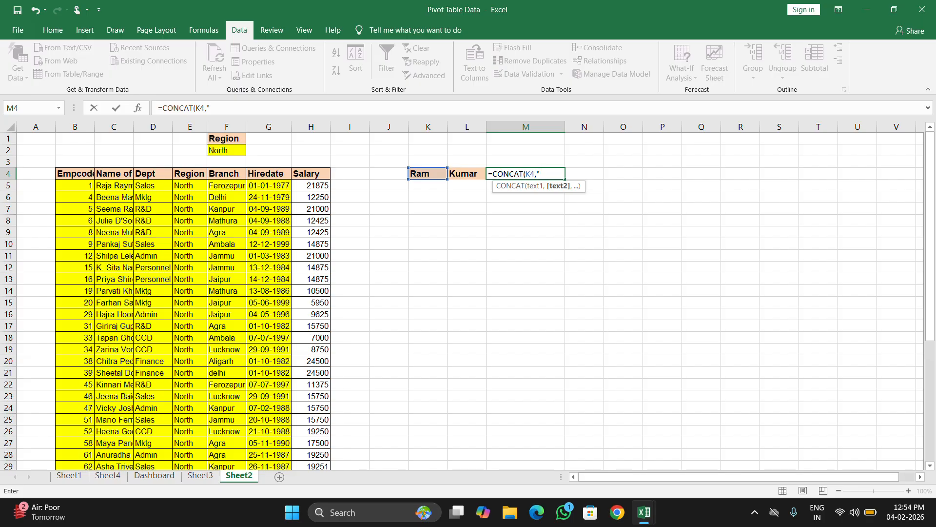
{"action": "type", "text": " \","}
{"action": "key", "text": "Left"}
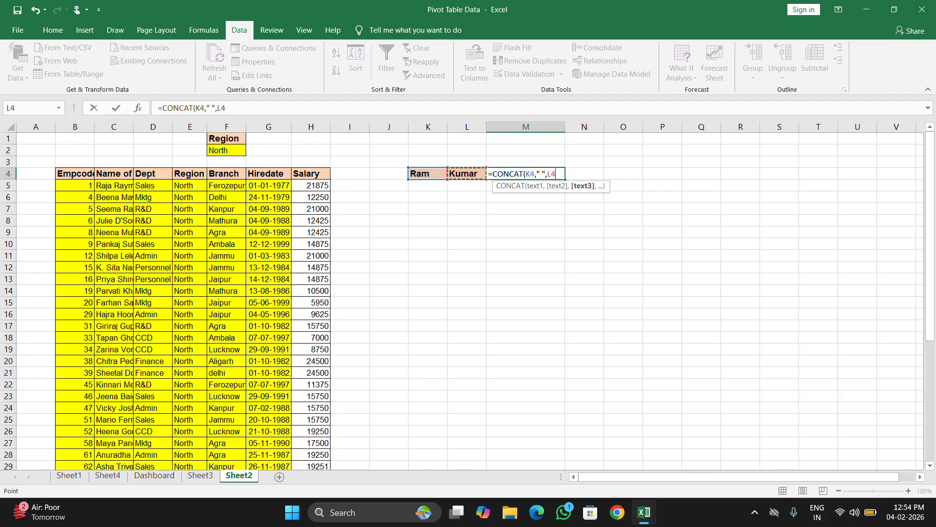
{"action": "key", "text": "Return"}
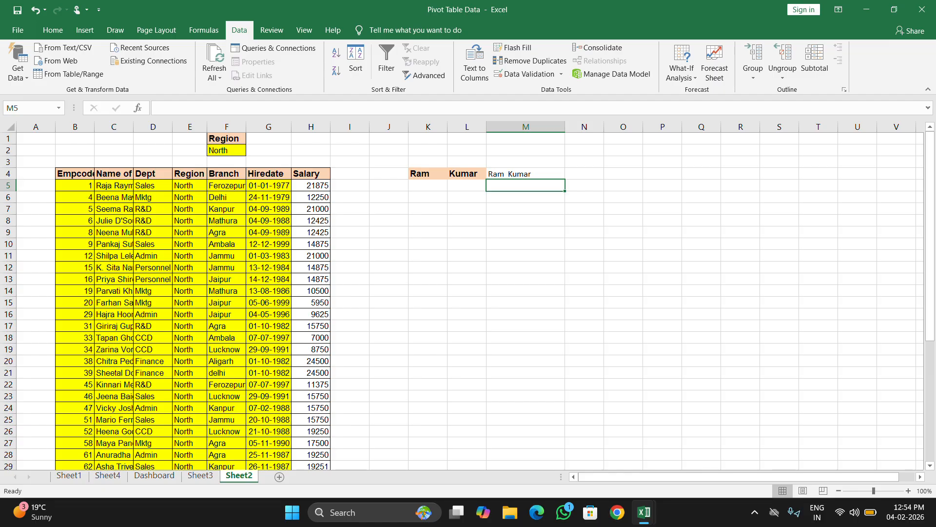
{"action": "left_click", "coordinate": [427, 173]}
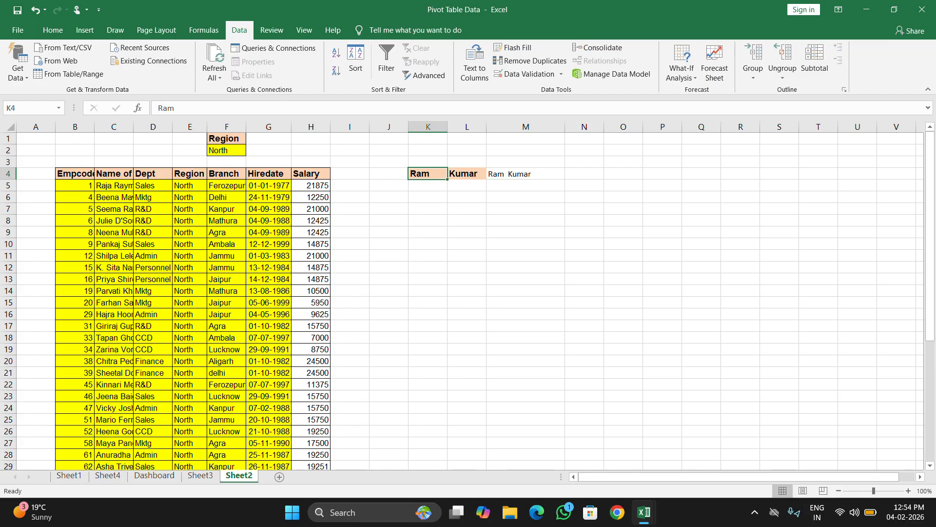
{"action": "left_click", "coordinate": [525, 174]}
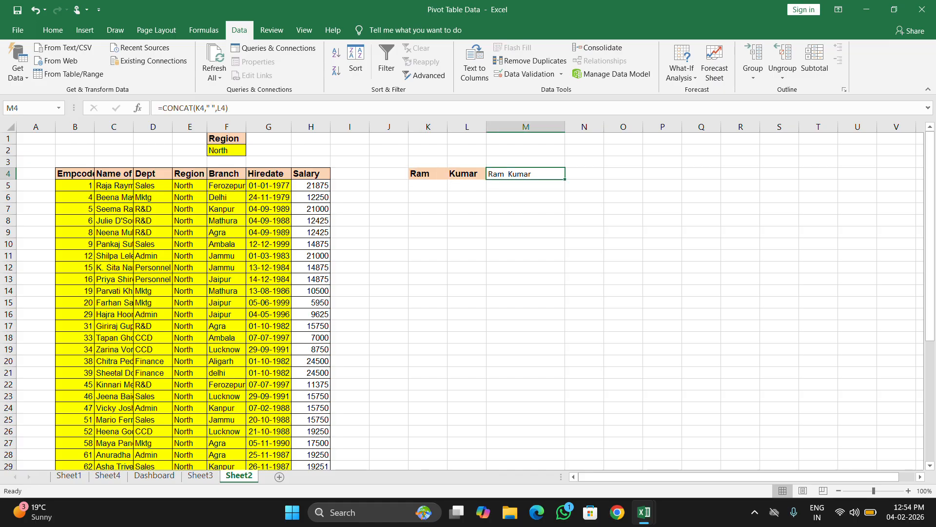
Enter the same sample full name as plain text in cell M8.
{"action": "left_click", "coordinate": [526, 220]}
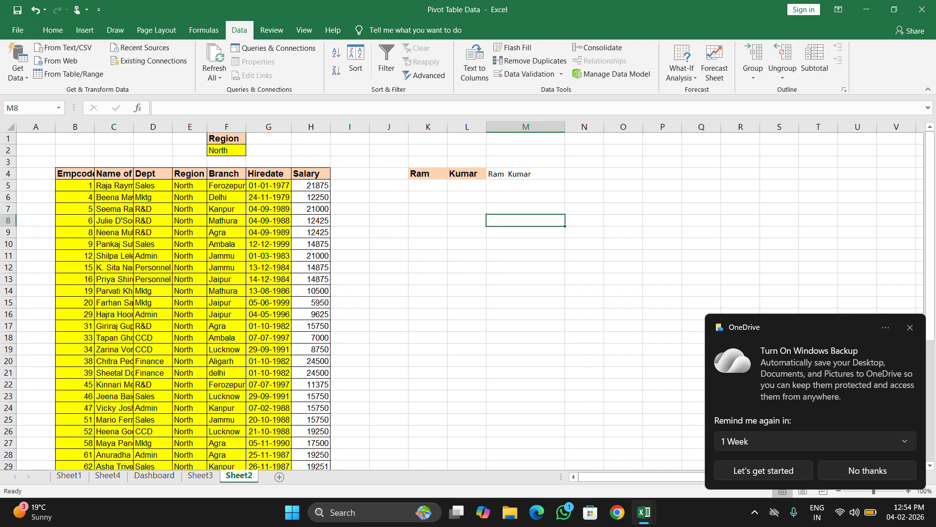
{"action": "type", "text": "Ram KUma"}
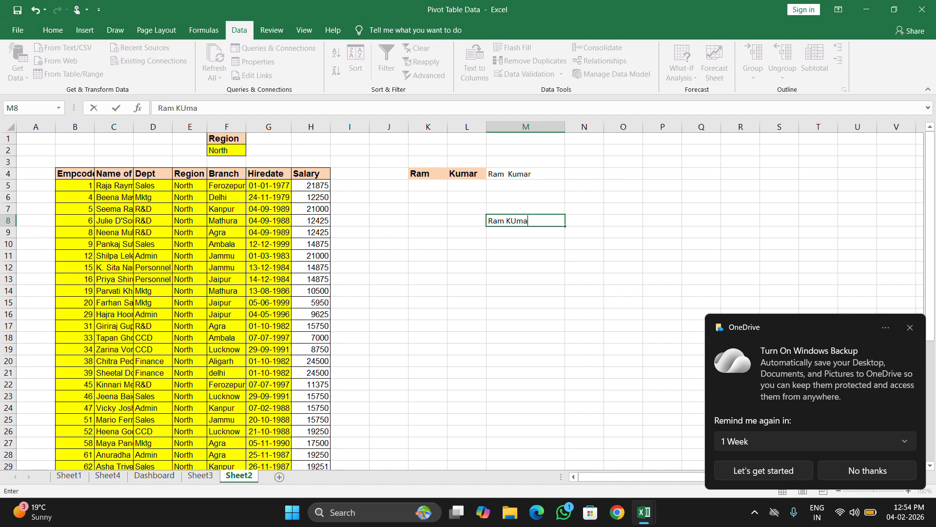
{"action": "type", "text": "r"}
{"action": "key", "text": "Return"}
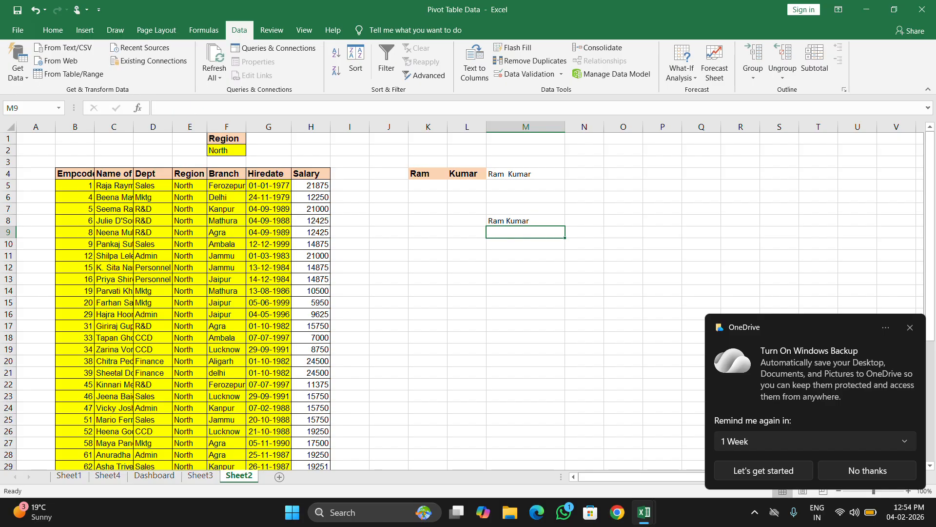
{"action": "key", "text": "Up"}
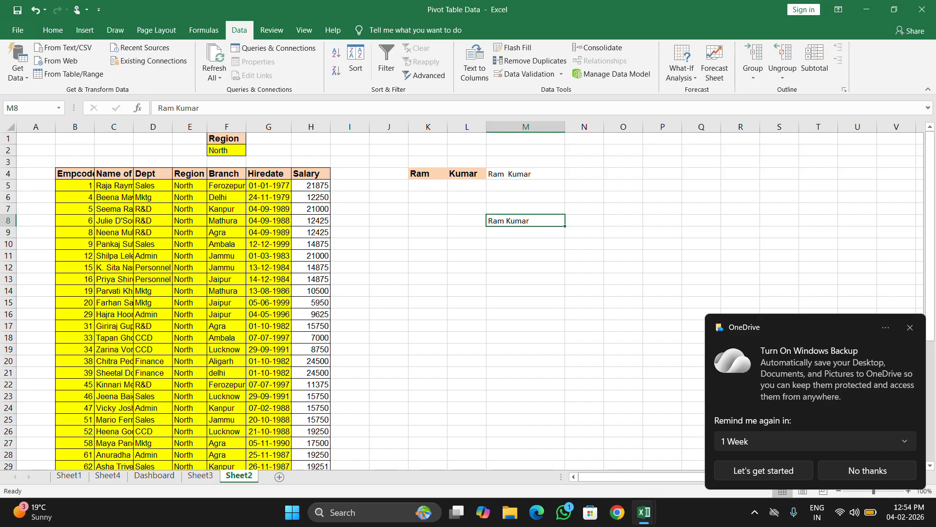
Split the full name in M8 with Text to Columns as delimited text, adding Space as a delimiter and keeping destination $M$8.
{"action": "left_click", "coordinate": [480, 72]}
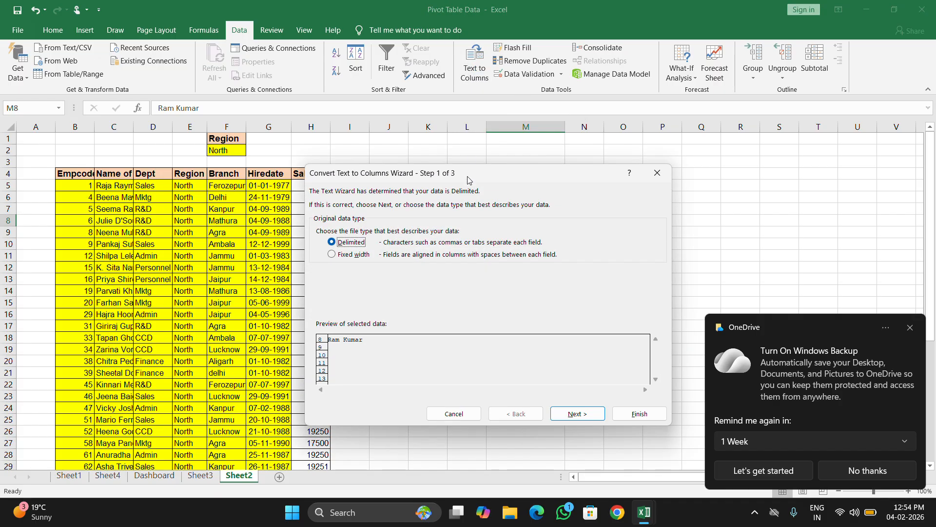
{"action": "left_click", "coordinate": [586, 415]}
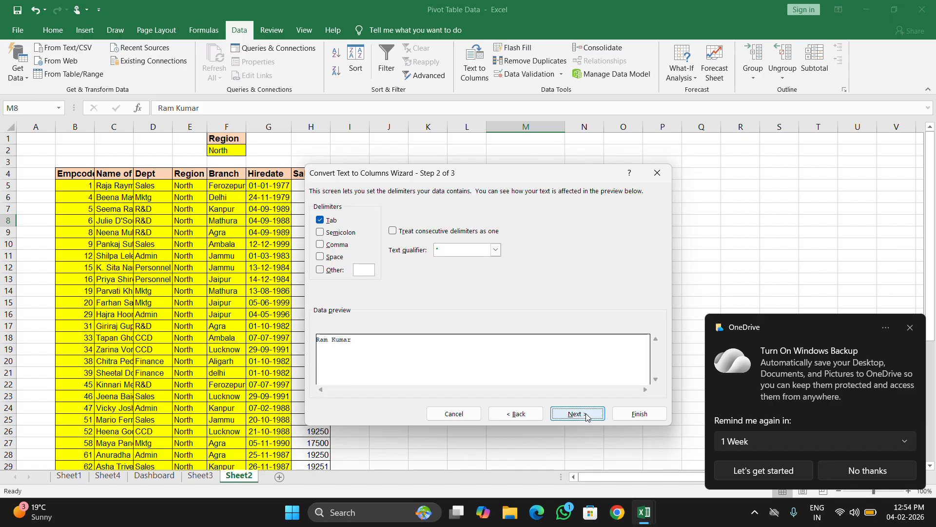
{"action": "left_click", "coordinate": [321, 257]}
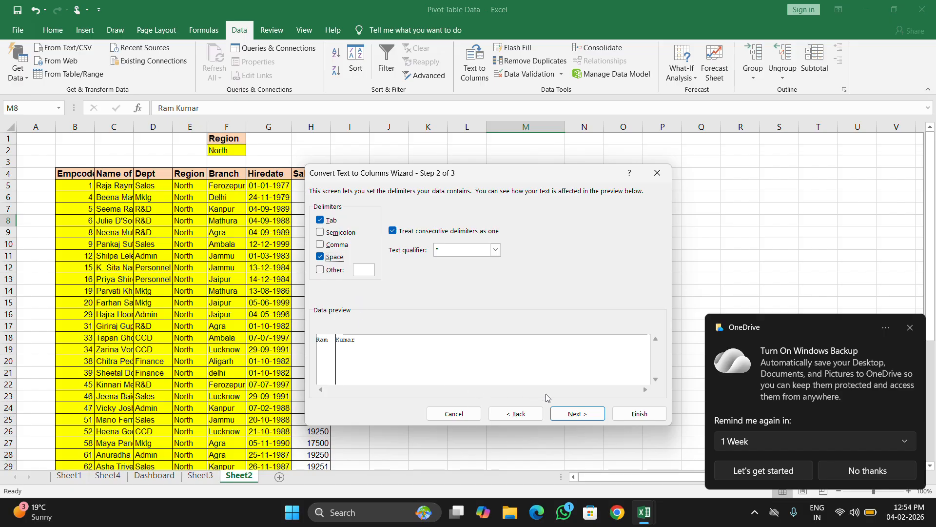
{"action": "left_click", "coordinate": [566, 415]}
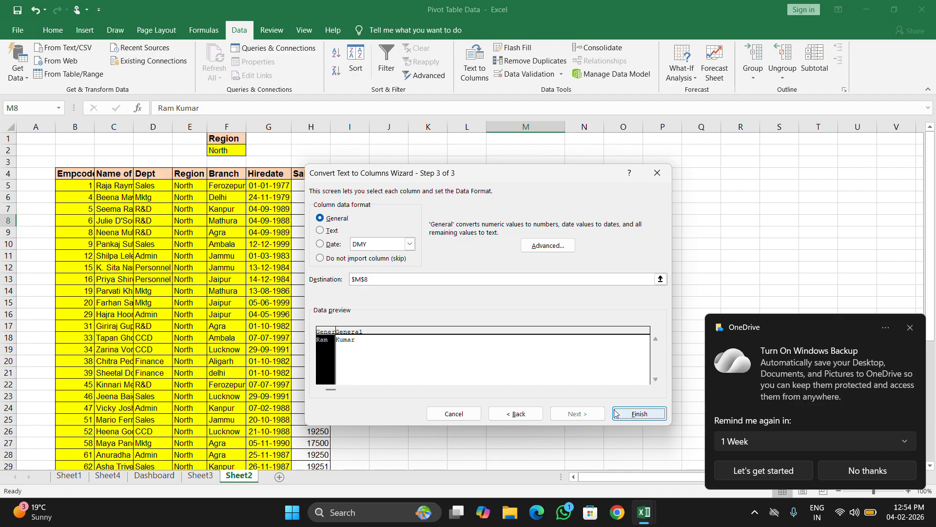
{"action": "left_click", "coordinate": [629, 415]}
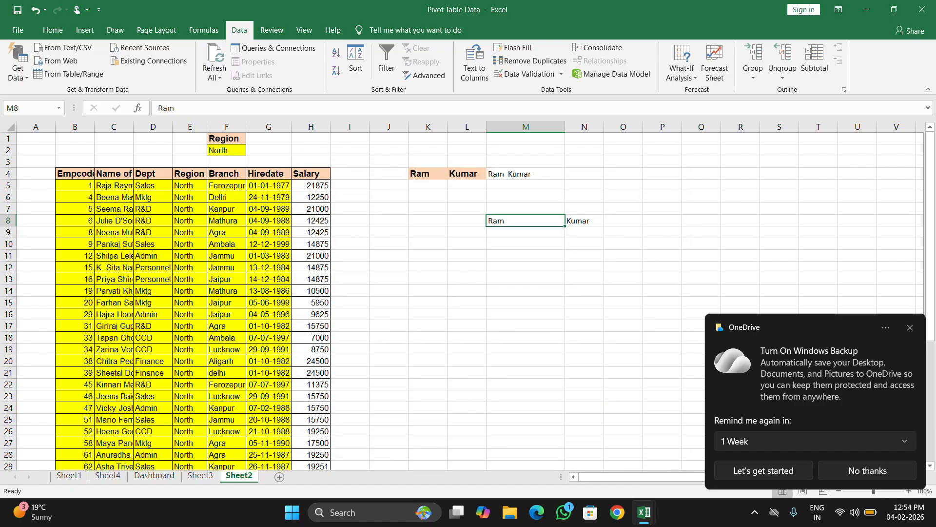
{"action": "left_click", "coordinate": [584, 326]}
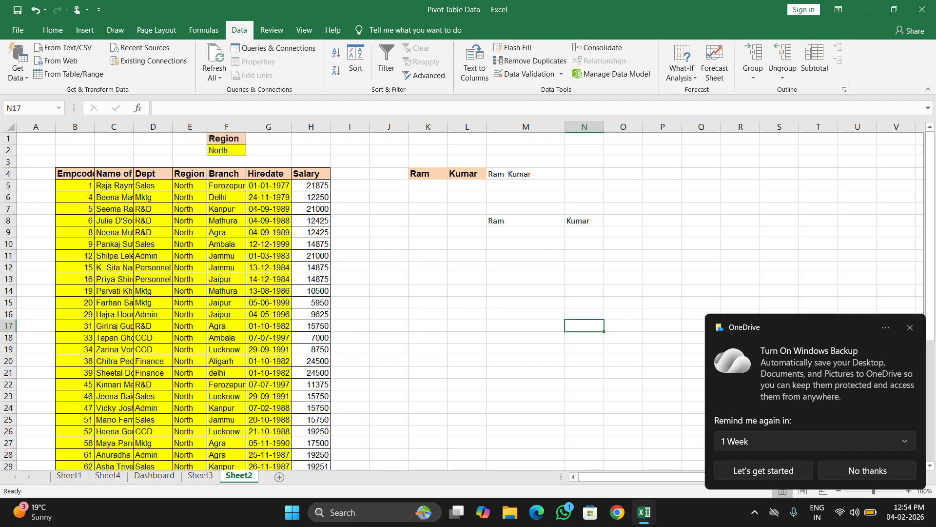
{"action": "left_click", "coordinate": [910, 328]}
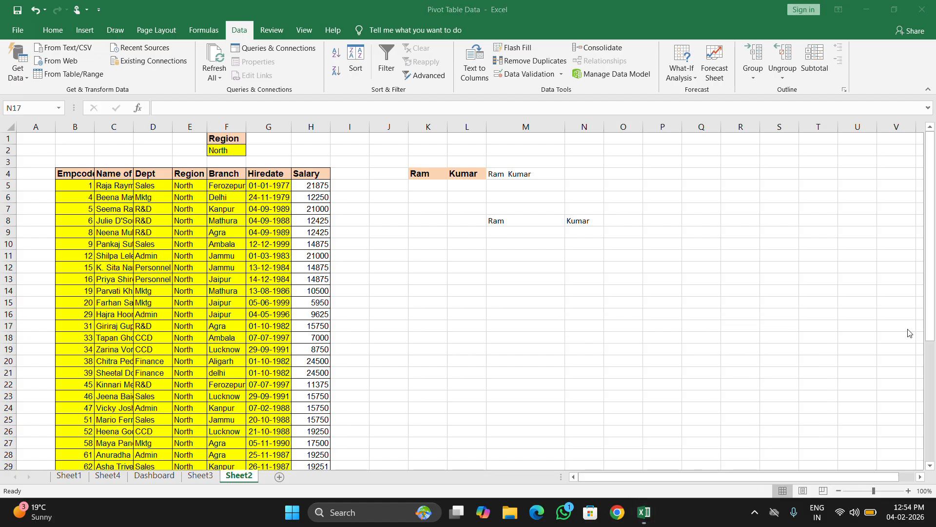
{"action": "left_click", "coordinate": [525, 244]}
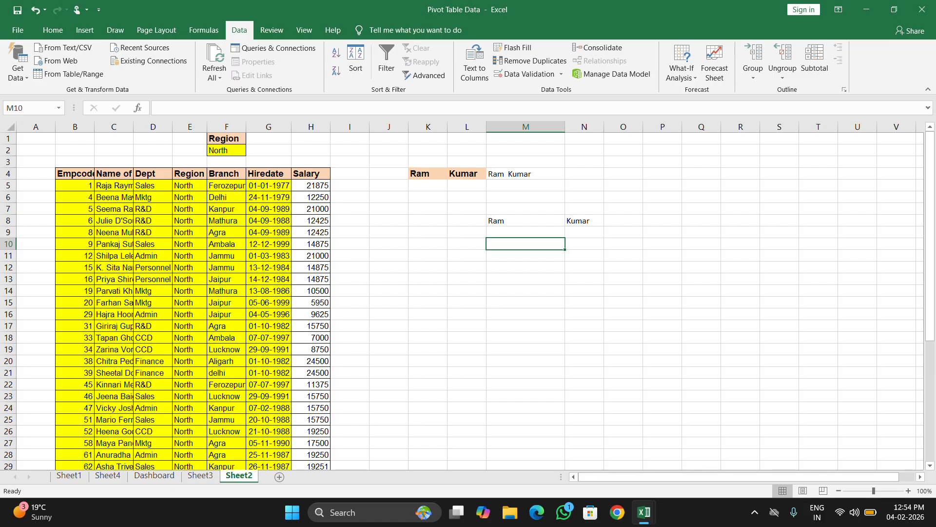
{"action": "left_click_drag", "start_coordinate": [526, 221], "coordinate": [584, 222]}
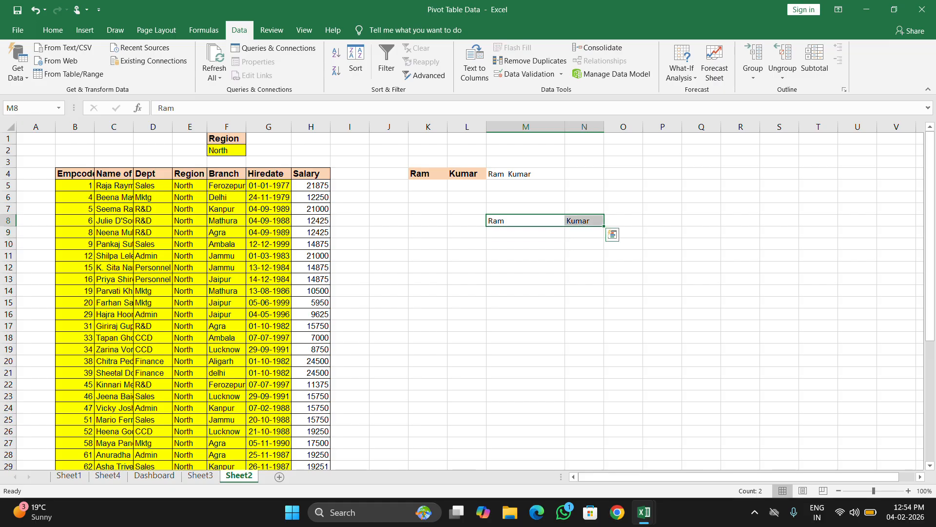
Enter four different sample first names down column M in cells M10 to M13.
{"action": "left_click", "coordinate": [526, 244]}
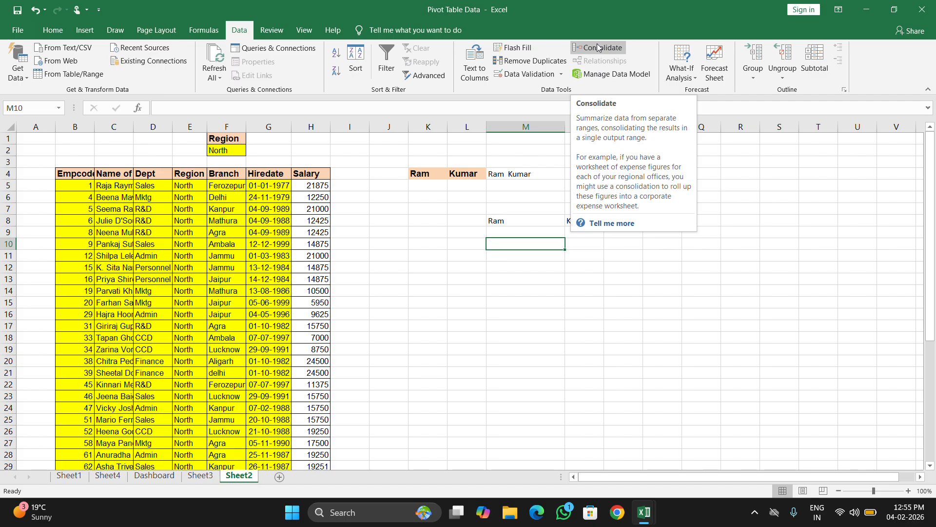
{"action": "left_click", "coordinate": [681, 79]}
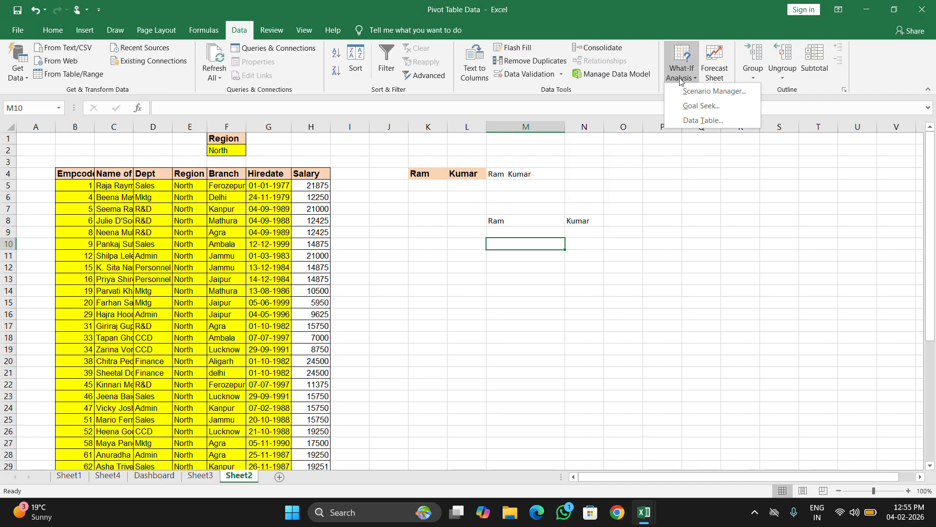
{"action": "left_click", "coordinate": [536, 294]}
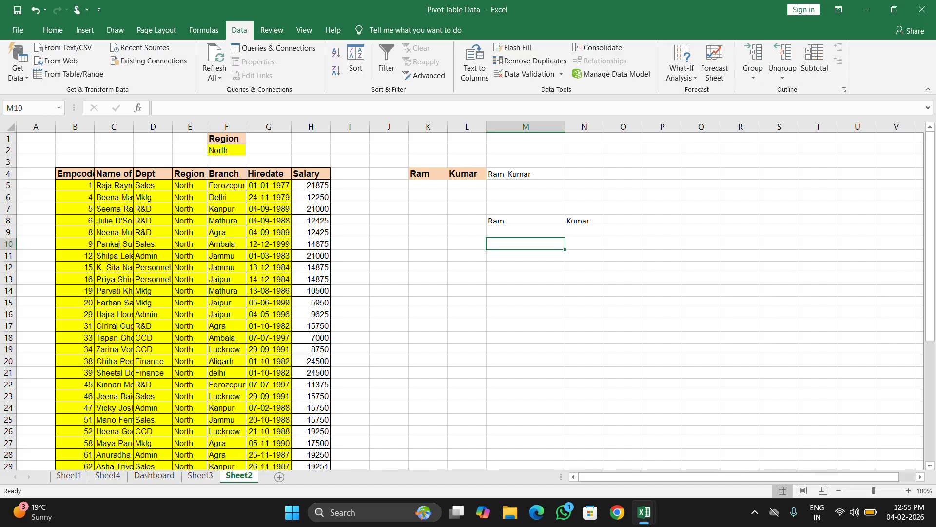
{"action": "type", "text": "RAM"}
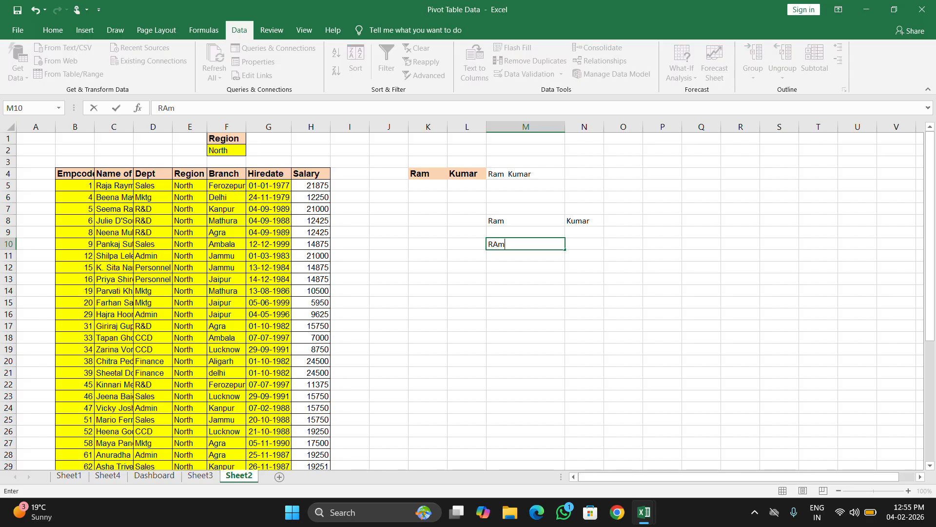
{"action": "key", "text": "Return"}
{"action": "type", "text": "Shyam"}
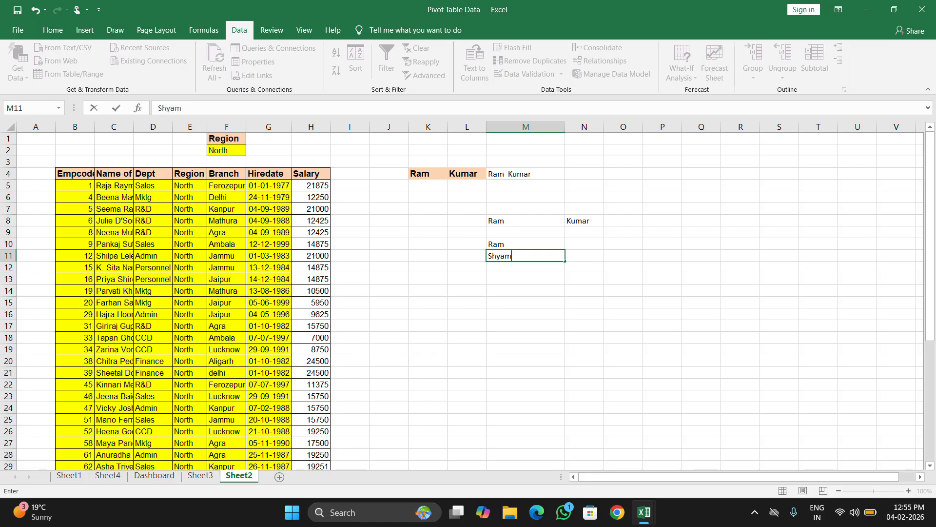
{"action": "key", "text": "Return"}
{"action": "type", "text": "Mohan"}
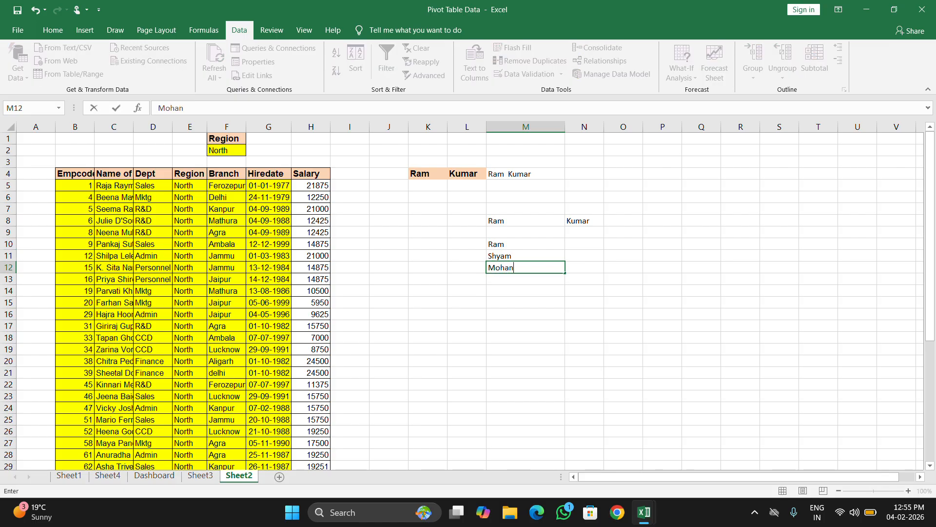
{"action": "key", "text": "Return"}
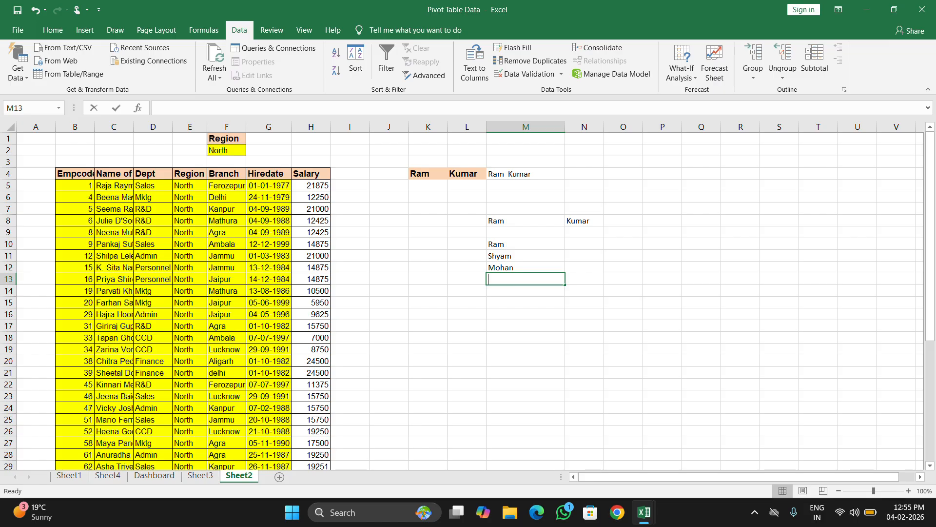
{"action": "type", "text": "Sohan"}
{"action": "key", "text": "Return"}
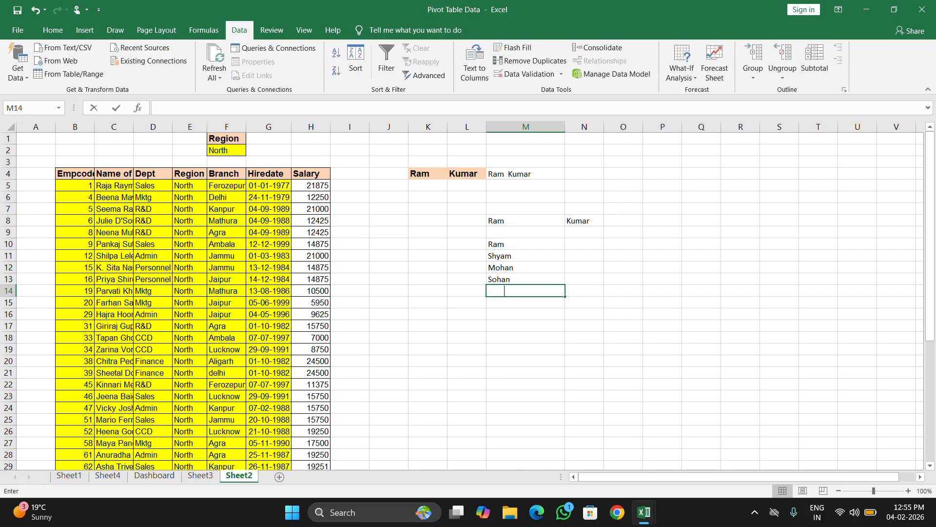
Extend the list in M14:M16 with a repeat of the M10 name, a new sample name, and a repeat of the M11 name.
{"action": "type", "text": "Ram"}
{"action": "key", "text": "Return"}
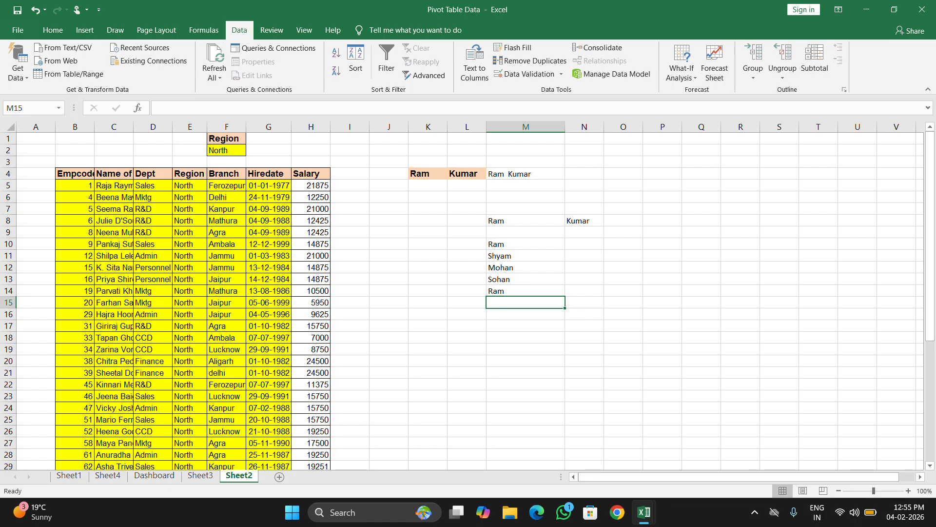
{"action": "type", "text": "Monu"}
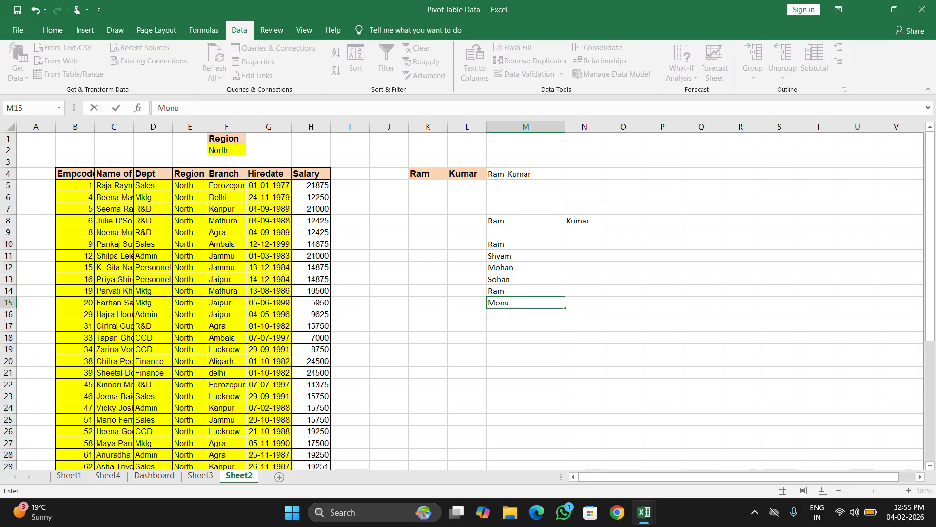
{"action": "key", "text": "Return"}
{"action": "type", "text": "Shyam"}
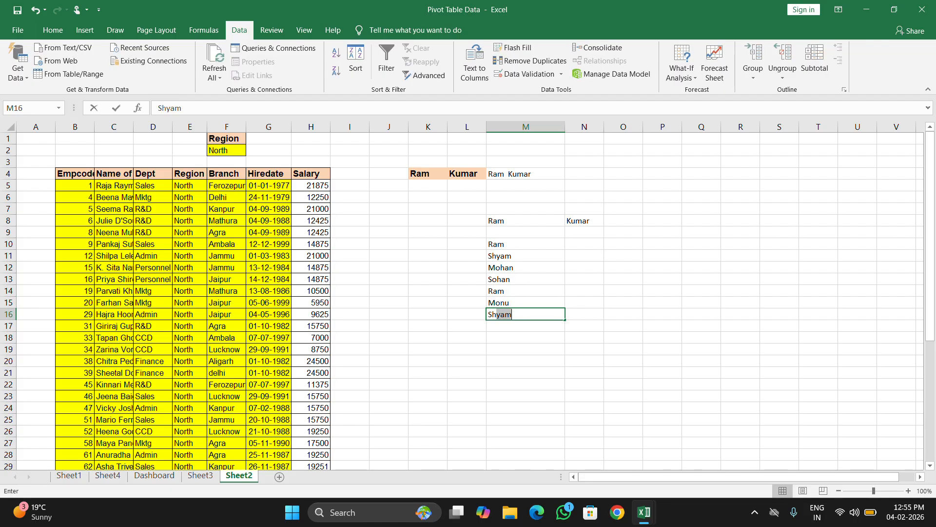
{"action": "key", "text": "Return"}
{"action": "key", "text": "Return"}
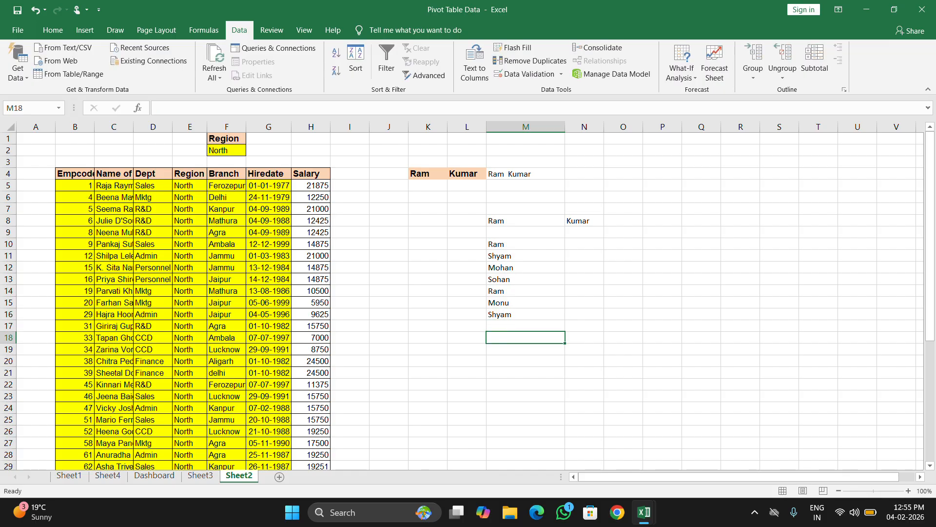
Remove duplicates from the name list in M10:M16, comparing Column M and treating the data as having no headers.
{"action": "left_click_drag", "start_coordinate": [526, 244], "coordinate": [525, 314]}
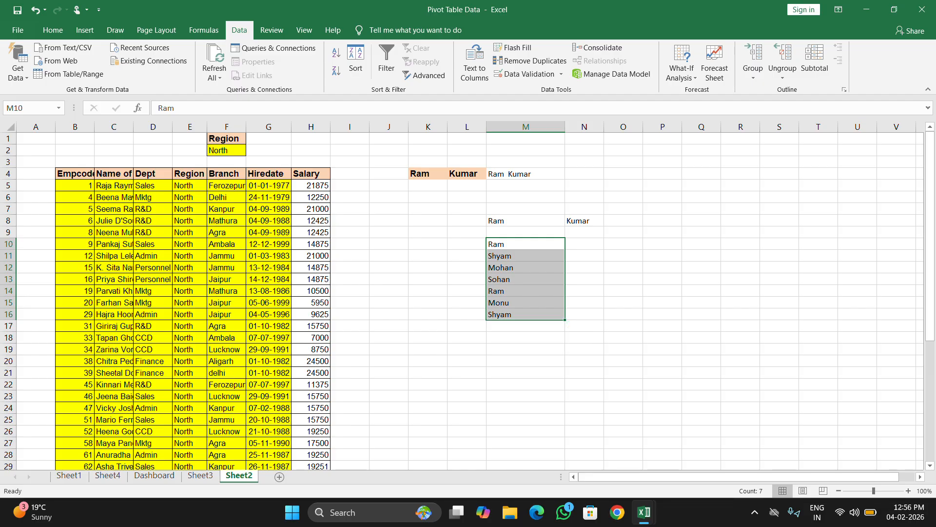
{"action": "left_click", "coordinate": [526, 63]}
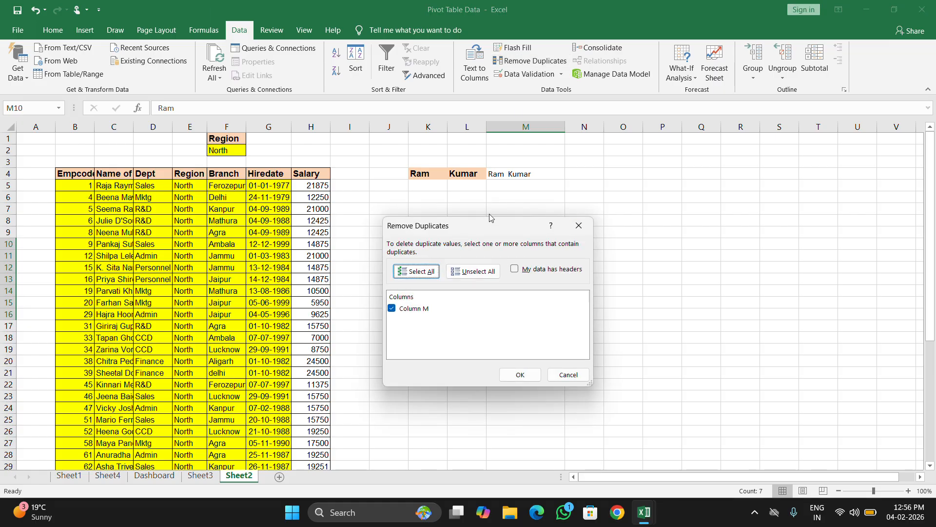
{"action": "left_click_drag", "start_coordinate": [488, 227], "coordinate": [721, 227]}
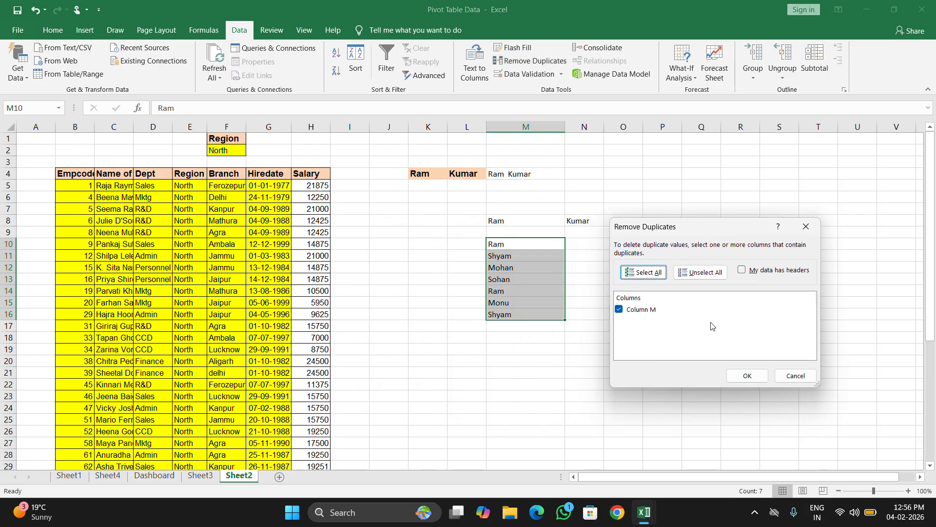
{"action": "left_click", "coordinate": [742, 375]}
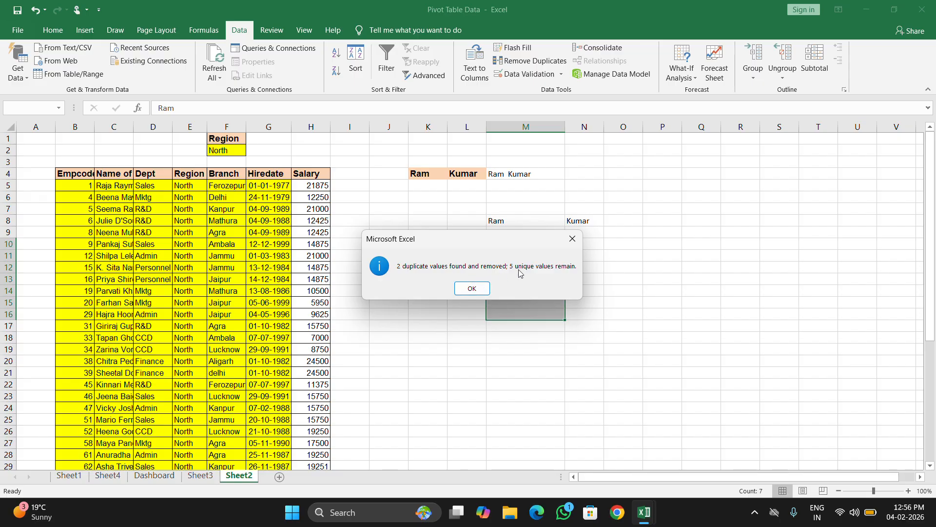
{"action": "left_click", "coordinate": [471, 289]}
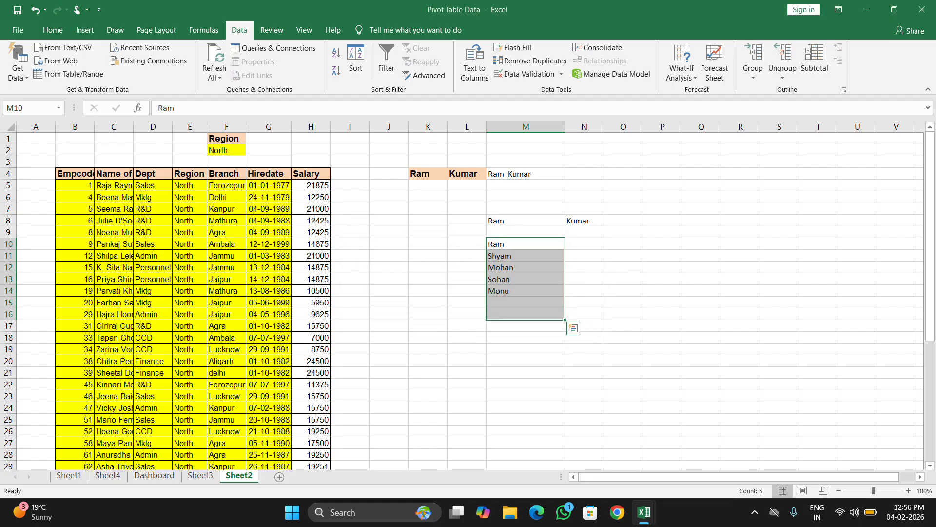
{"action": "left_click", "coordinate": [585, 279]}
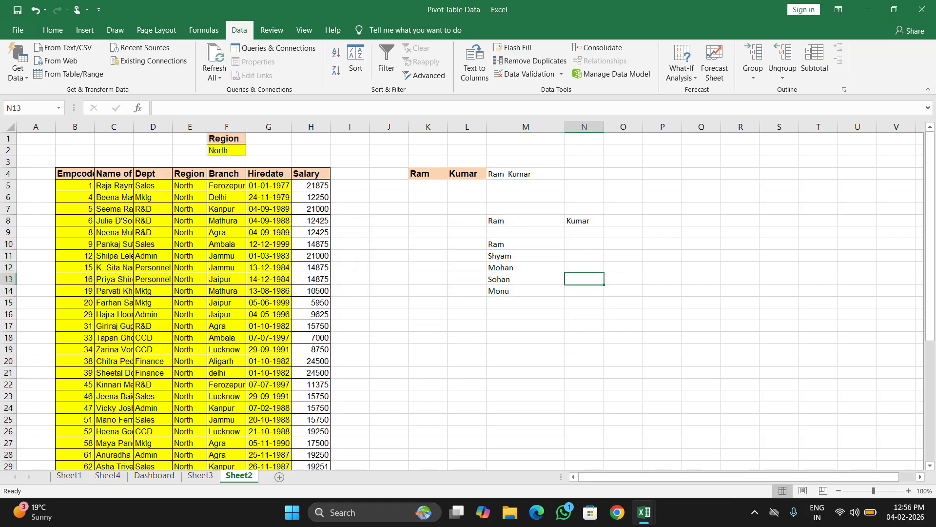